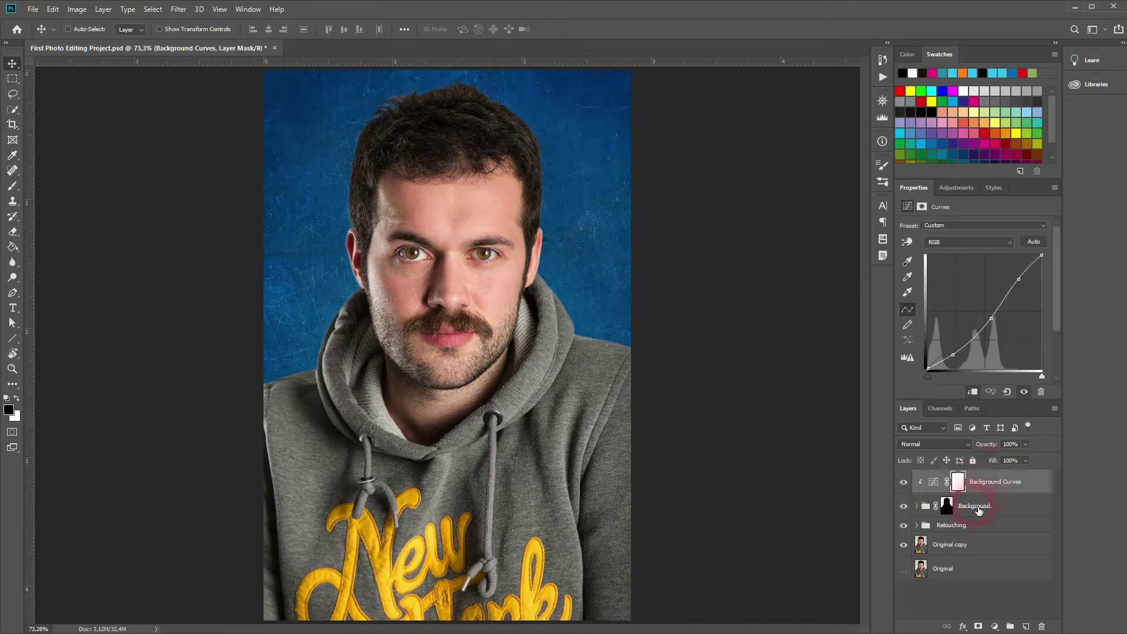
Compare the image with and without the Background Curves layer
{"action": "left_click", "coordinate": [904, 487]}
{"action": "left_click", "coordinate": [904, 486]}
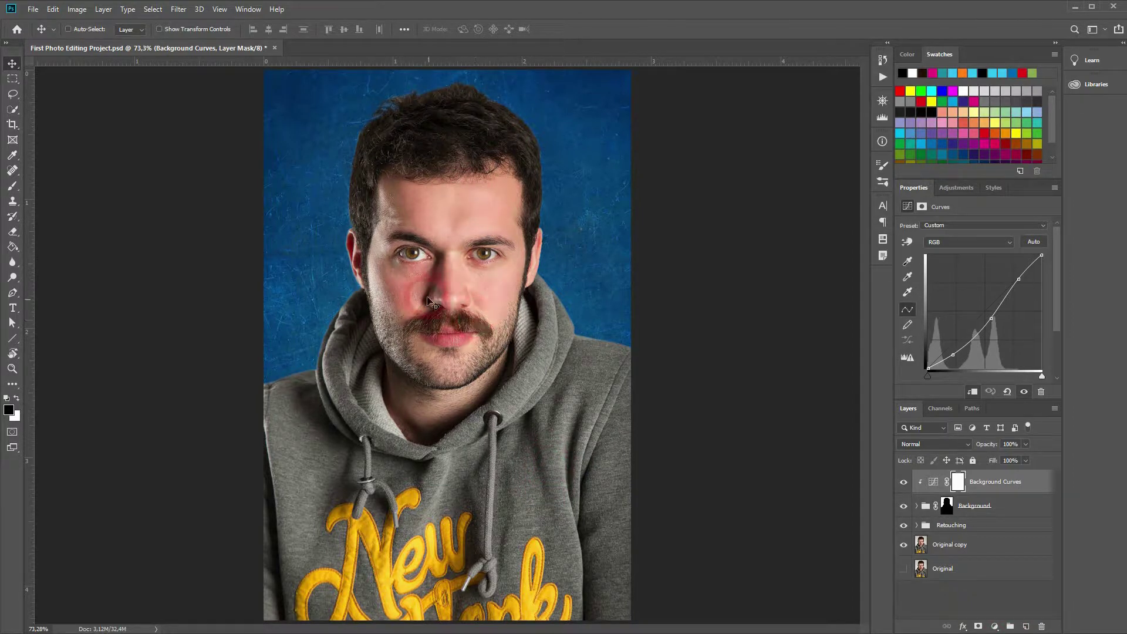
Add a Hue/Saturation adjustment layer above Background Curves and rename it "Hue/Saturation Face"
{"action": "left_click", "coordinate": [995, 624]}
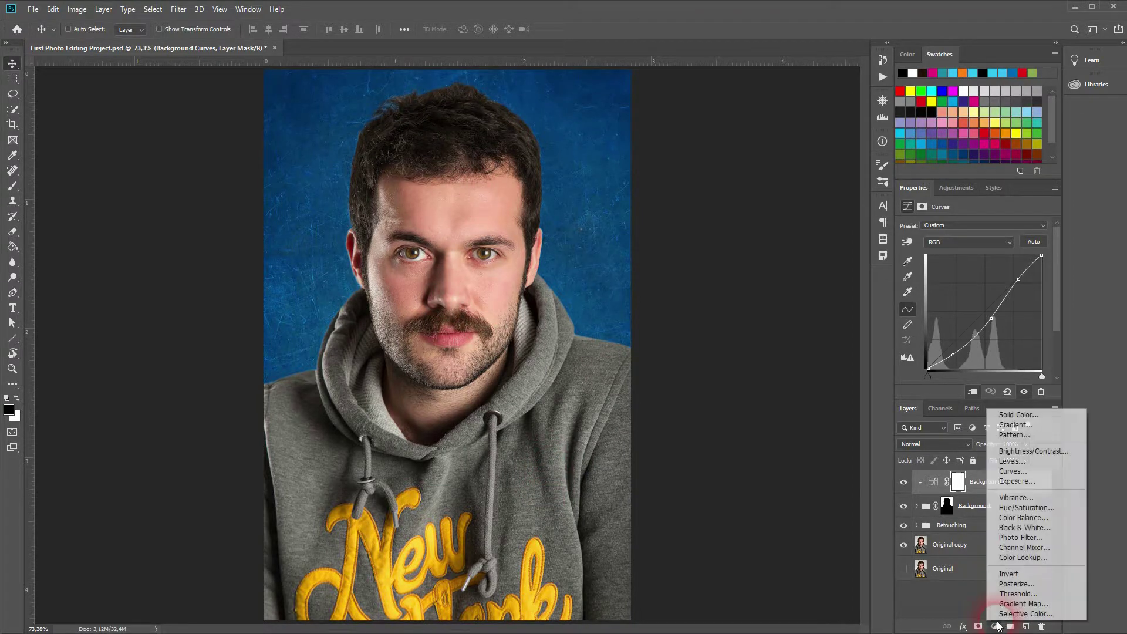
{"action": "left_click", "coordinate": [1010, 510]}
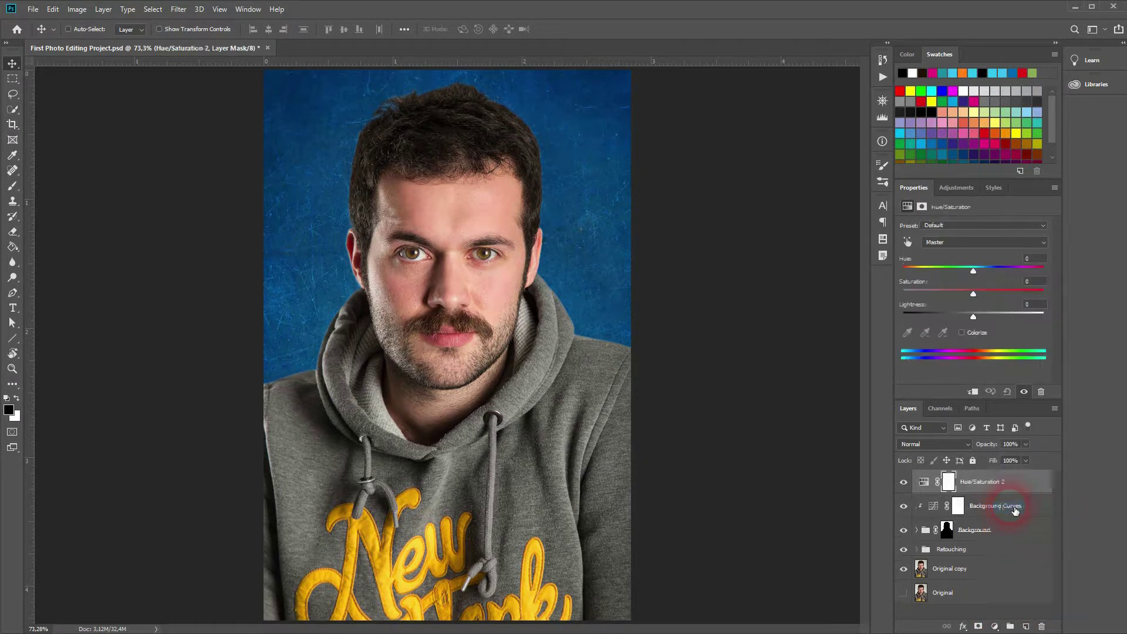
{"action": "double_click", "coordinate": [998, 482]}
{"action": "left_click", "coordinate": [1021, 485]}
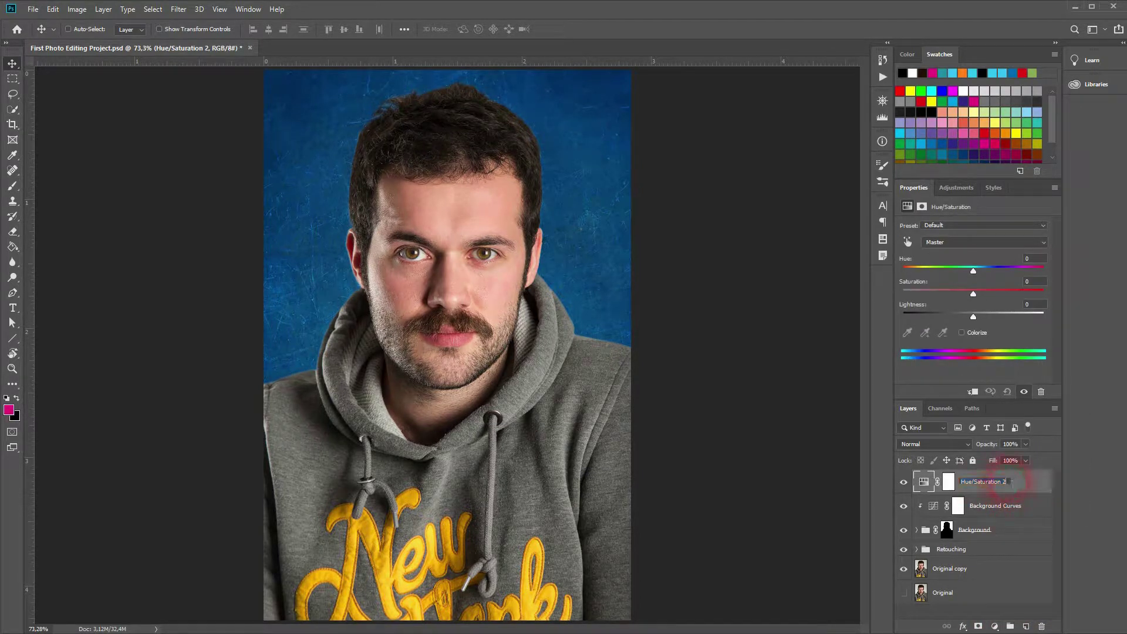
{"action": "type", "text": "Face"}
{"action": "left_click", "coordinate": [1024, 484]}
Target the Reds range of the Hue/Saturation Face adjustment by sampling the skin, and set the range's upper limits to 21° and 51°
{"action": "left_click", "coordinate": [949, 482]}
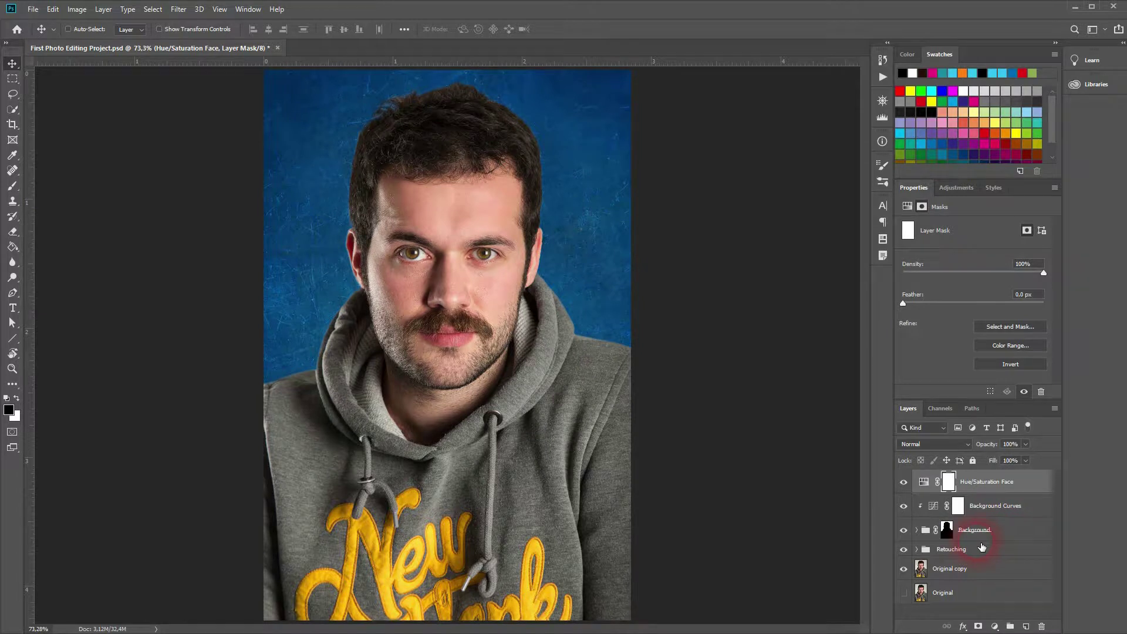
{"action": "left_click", "coordinate": [924, 482]}
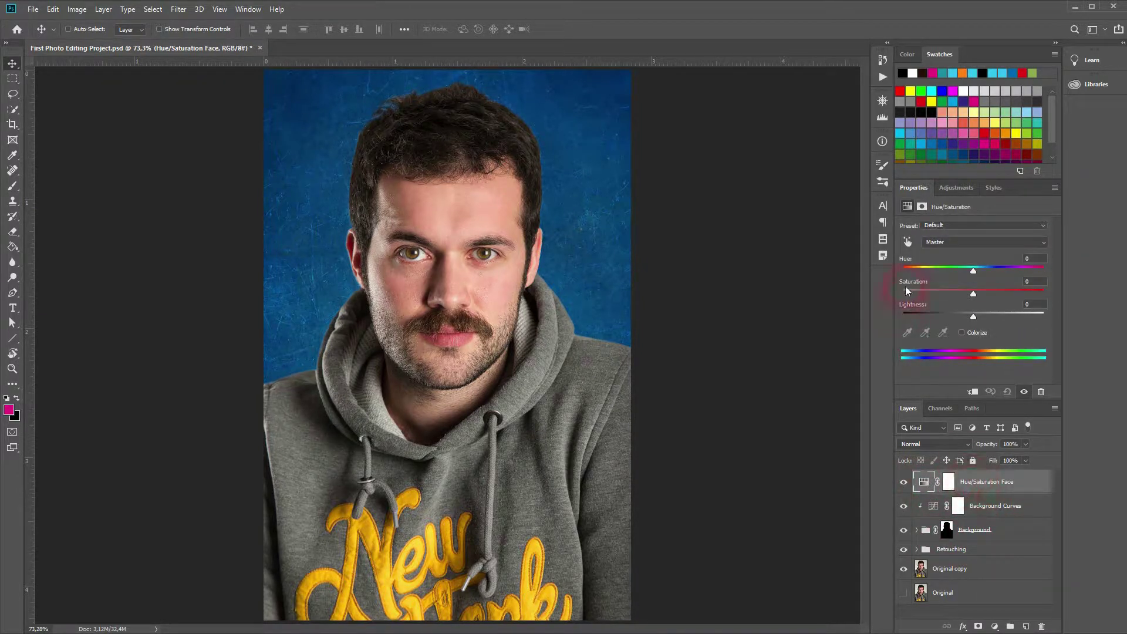
{"action": "left_click", "coordinate": [911, 245]}
{"action": "left_click", "coordinate": [485, 223]}
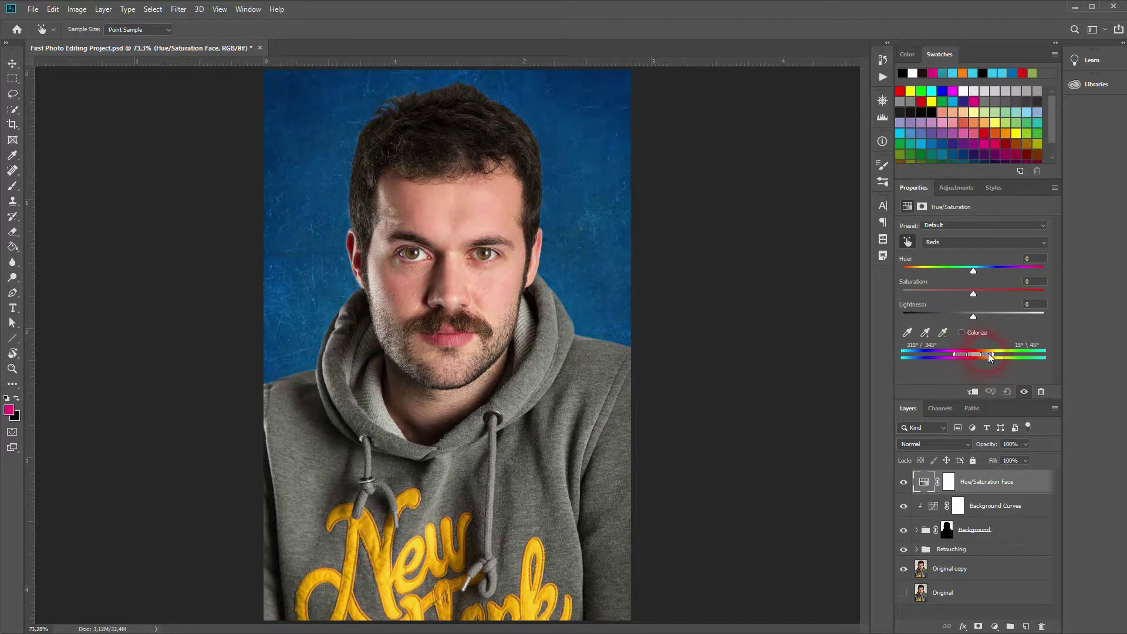
{"action": "left_click", "coordinate": [924, 333]}
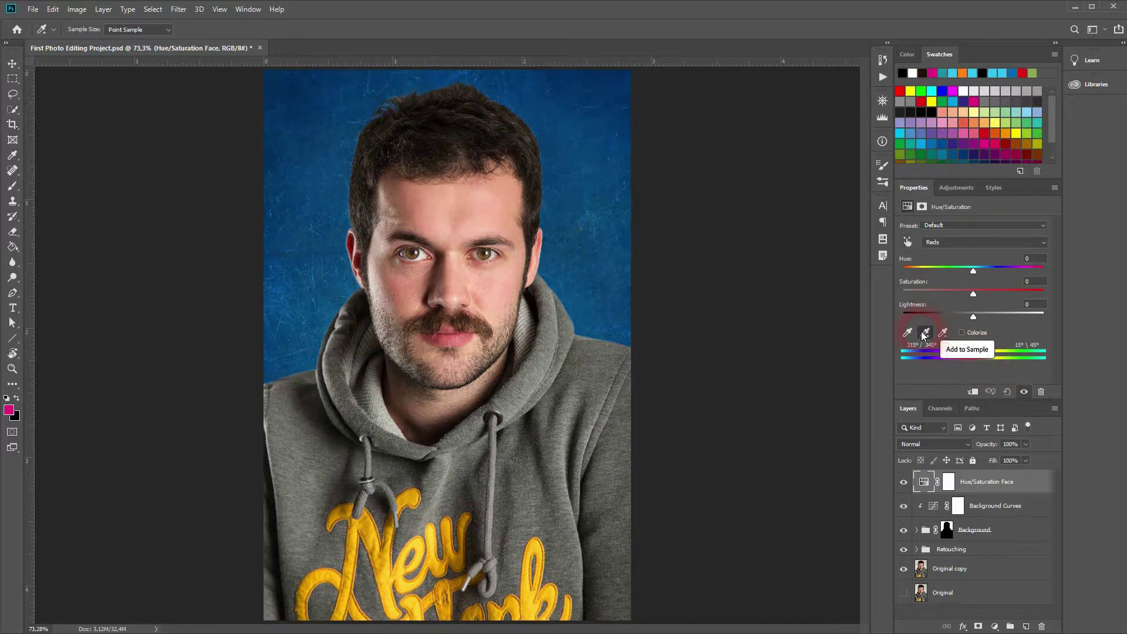
{"action": "left_click", "coordinate": [469, 325]}
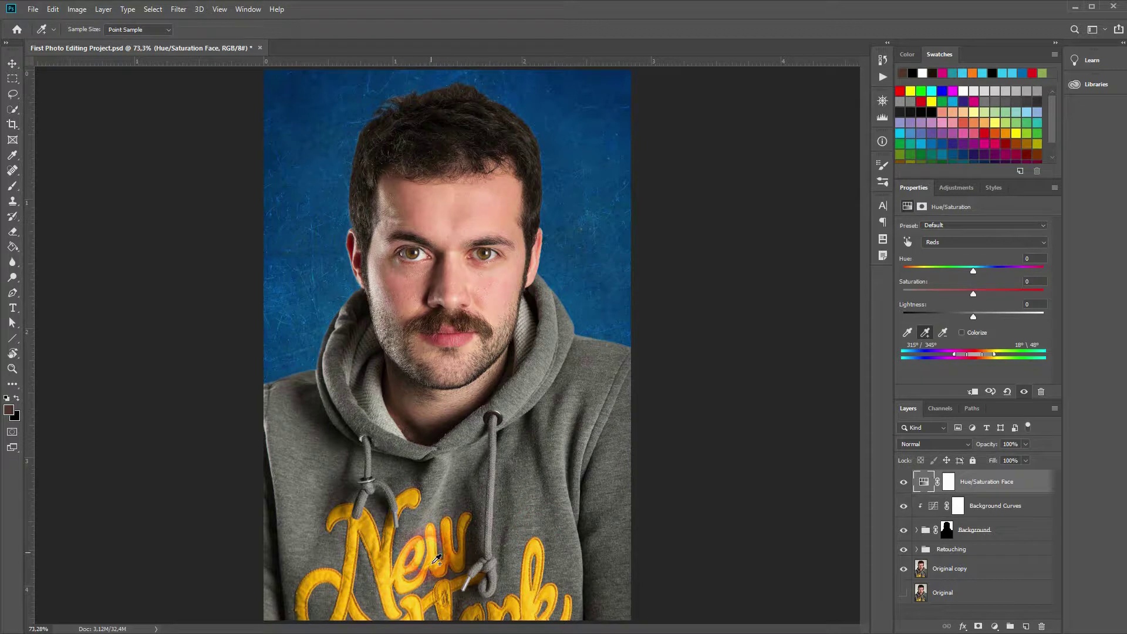
{"action": "left_click", "coordinate": [424, 536]}
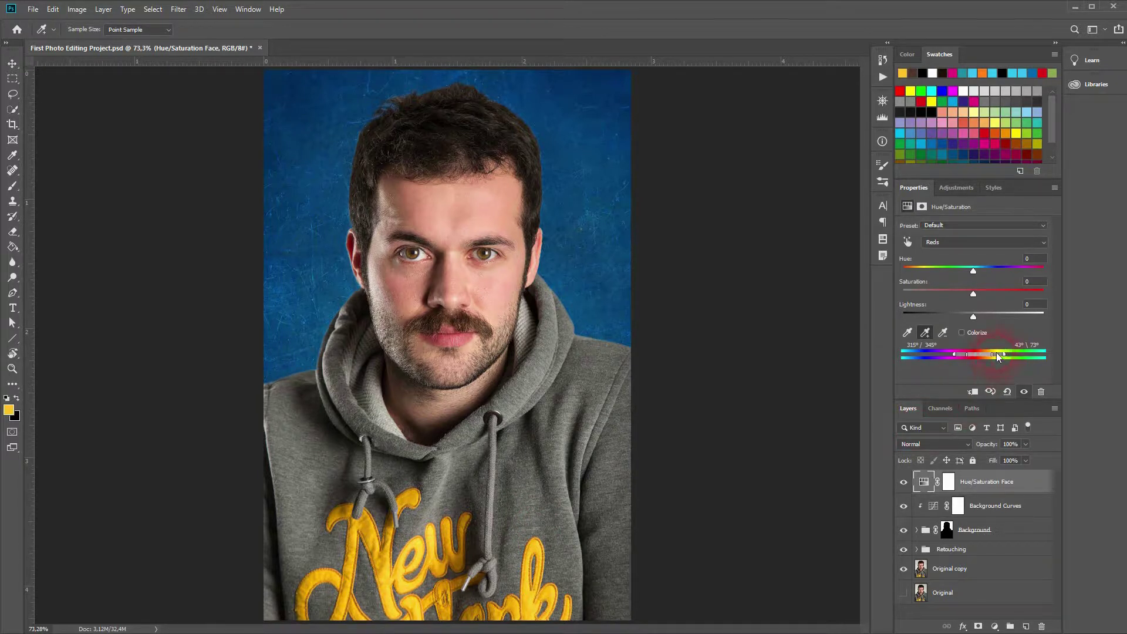
{"action": "left_click_drag", "start_coordinate": [994, 354], "coordinate": [1005, 355]}
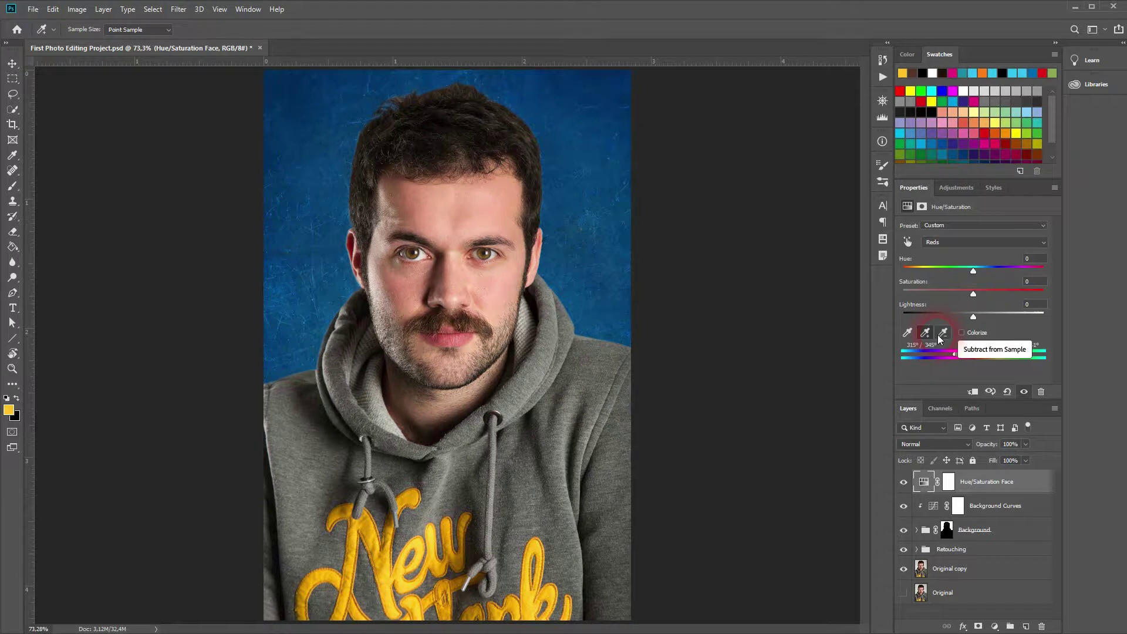
{"action": "left_click_drag", "start_coordinate": [1005, 354], "coordinate": [1006, 352]}
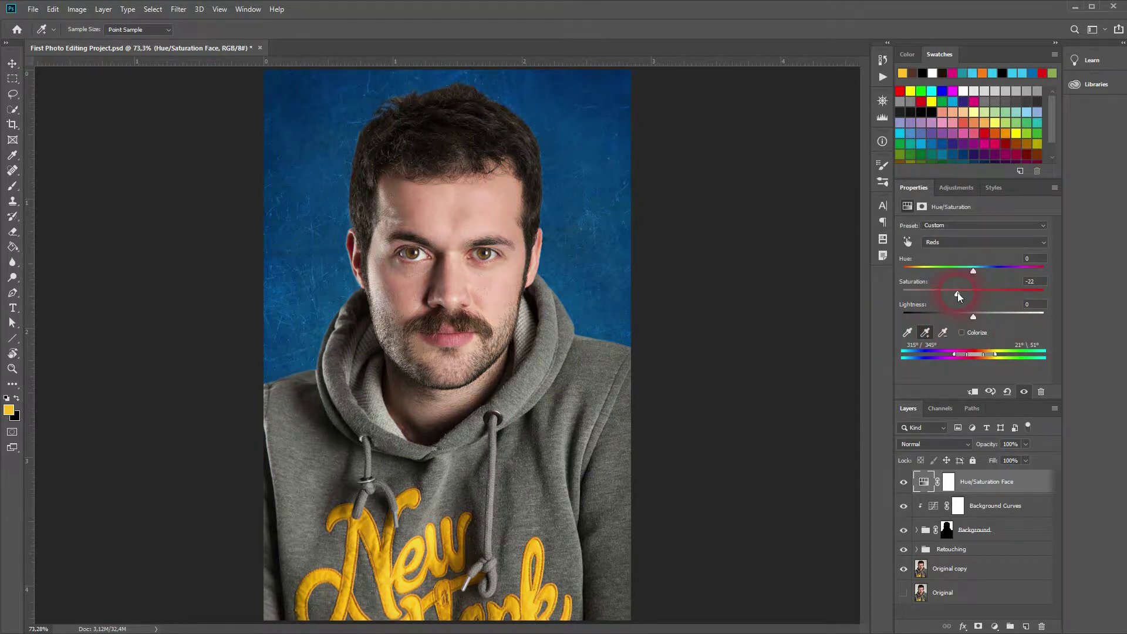
Test full desaturation of the Reds, set their saturation to -22, fine-tune the lightness and compare the face with and without the adjustment
{"action": "left_click_drag", "start_coordinate": [959, 292], "coordinate": [904, 292]}
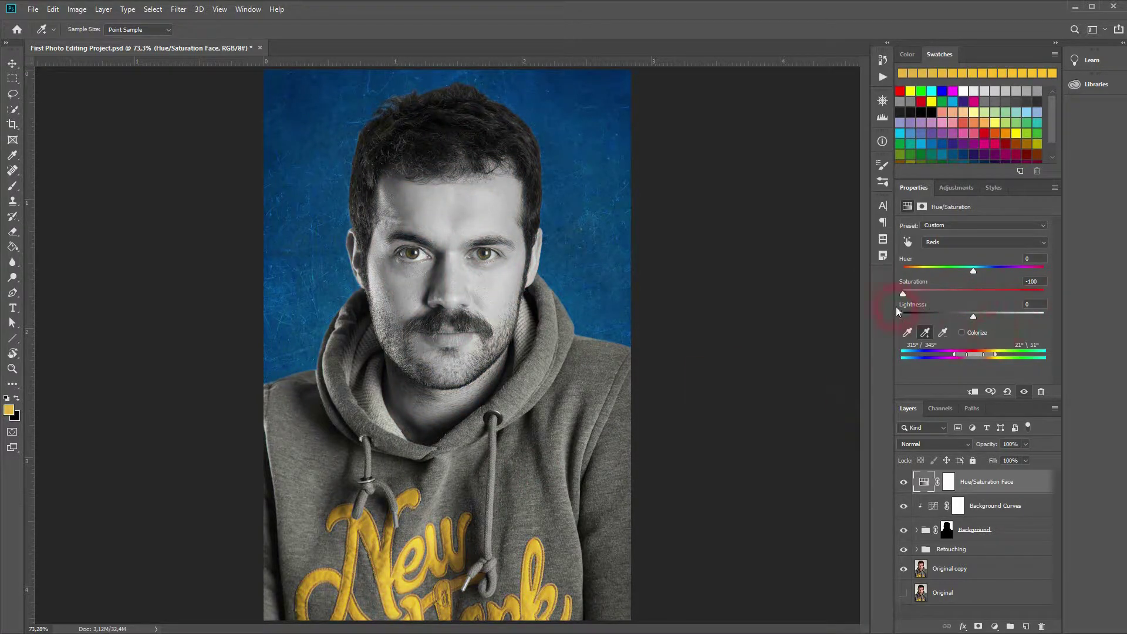
{"action": "left_click_drag", "start_coordinate": [902, 294], "coordinate": [968, 297]}
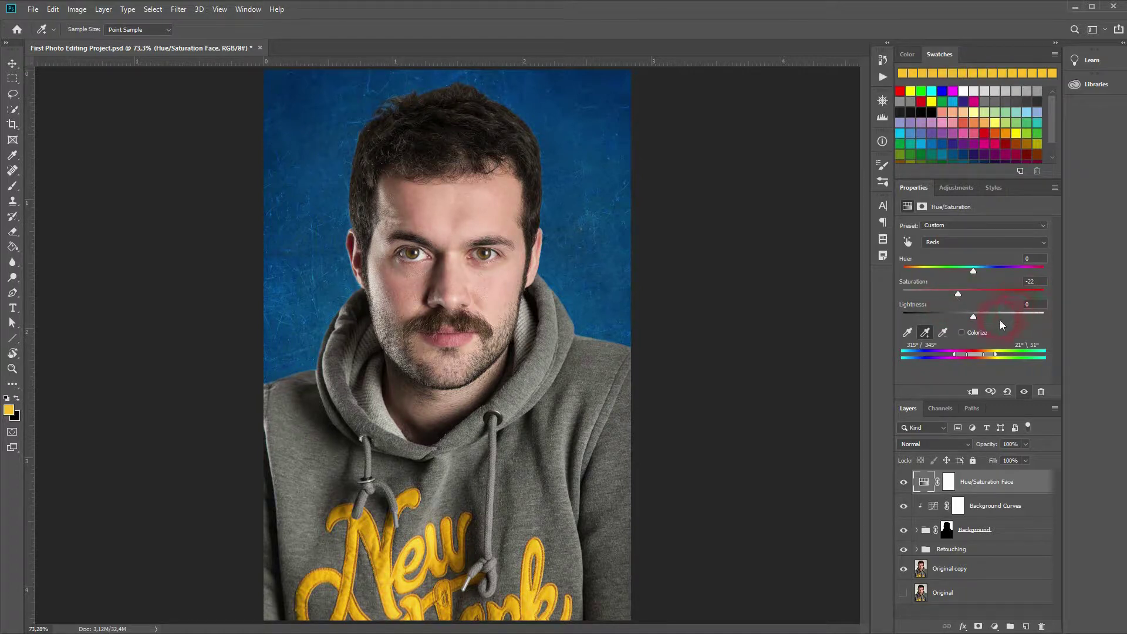
{"action": "left_click_drag", "start_coordinate": [976, 318], "coordinate": [971, 323]}
{"action": "left_click", "coordinate": [907, 485]}
{"action": "left_click", "coordinate": [905, 484]}
Paint black over the hoodie on the Hue/Saturation Face mask with the Brush tool so the adjustment affects only the face
{"action": "left_click", "coordinate": [954, 482]}
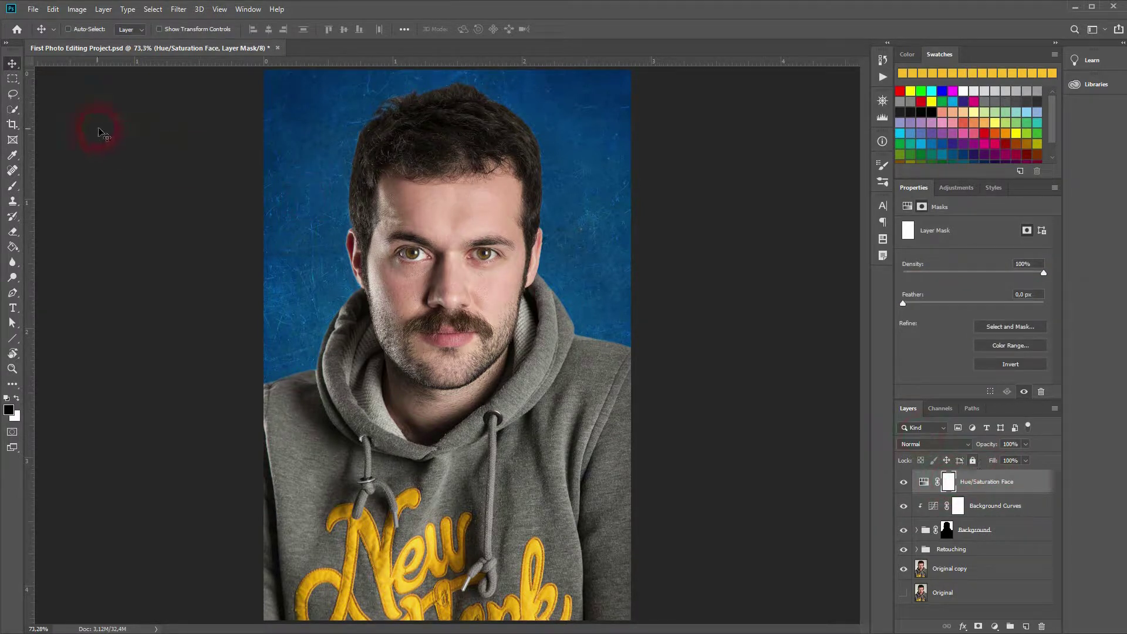
{"action": "left_click", "coordinate": [13, 188]}
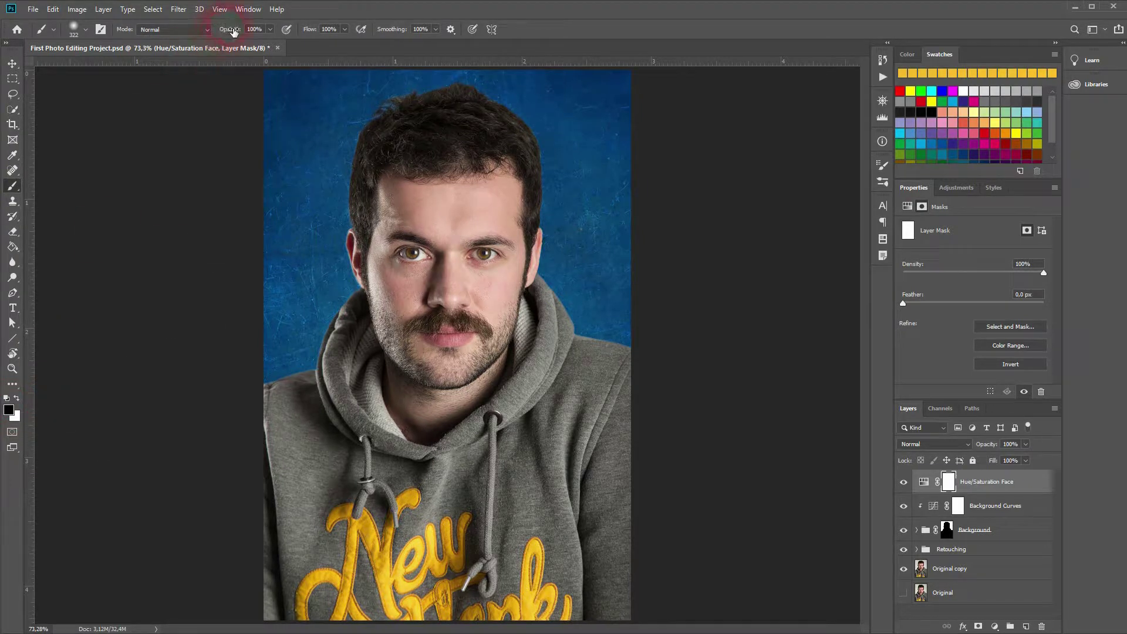
{"action": "mouse_move", "coordinate": [451, 605]}
{"action": "left_mouse_down"}
{"action": "mouse_move", "coordinate": [411, 564]}
{"action": "mouse_move", "coordinate": [617, 584]}
{"action": "mouse_move", "coordinate": [646, 575]}
{"action": "mouse_move", "coordinate": [333, 593]}
{"action": "mouse_move", "coordinate": [577, 446]}
{"action": "mouse_move", "coordinate": [306, 479]}
{"action": "left_mouse_up"}
{"action": "mouse_move", "coordinate": [362, 534]}
{"action": "left_mouse_down"}
{"action": "mouse_move", "coordinate": [382, 475]}
{"action": "mouse_move", "coordinate": [390, 504]}
{"action": "mouse_move", "coordinate": [445, 564]}
{"action": "mouse_move", "coordinate": [589, 491]}
{"action": "mouse_move", "coordinate": [644, 380]}
{"action": "mouse_move", "coordinate": [653, 480]}
{"action": "mouse_move", "coordinate": [679, 527]}
{"action": "mouse_move", "coordinate": [662, 619]}
{"action": "mouse_move", "coordinate": [604, 617]}
{"action": "mouse_move", "coordinate": [858, 616]}
{"action": "mouse_move", "coordinate": [371, 633]}
{"action": "left_mouse_up"}
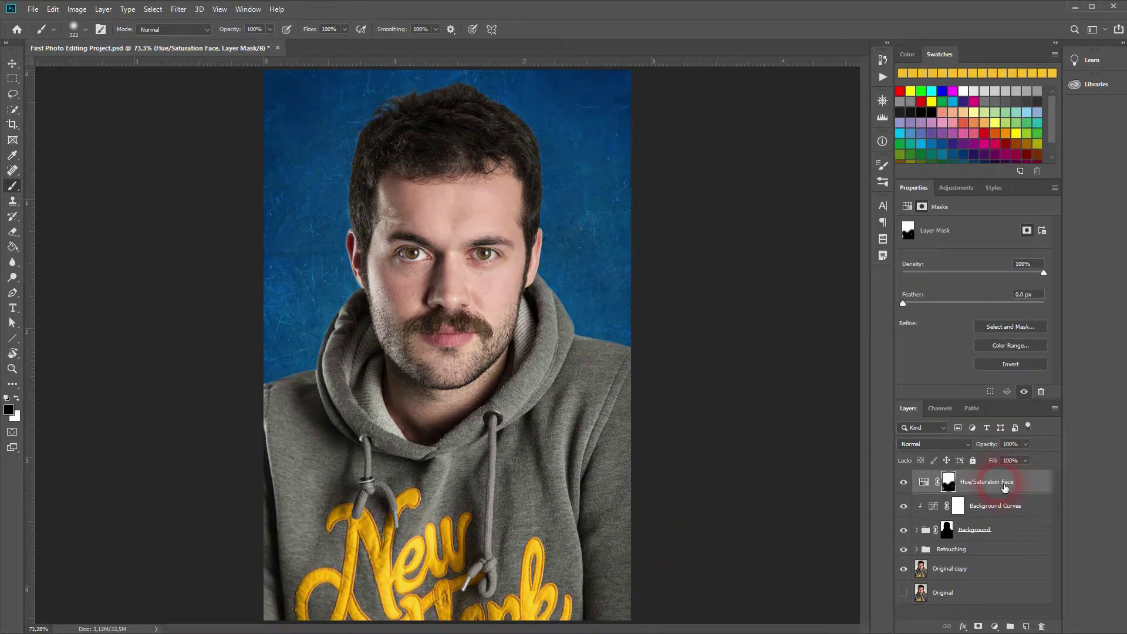
{"action": "left_click_drag", "start_coordinate": [1005, 487], "coordinate": [914, 616]}
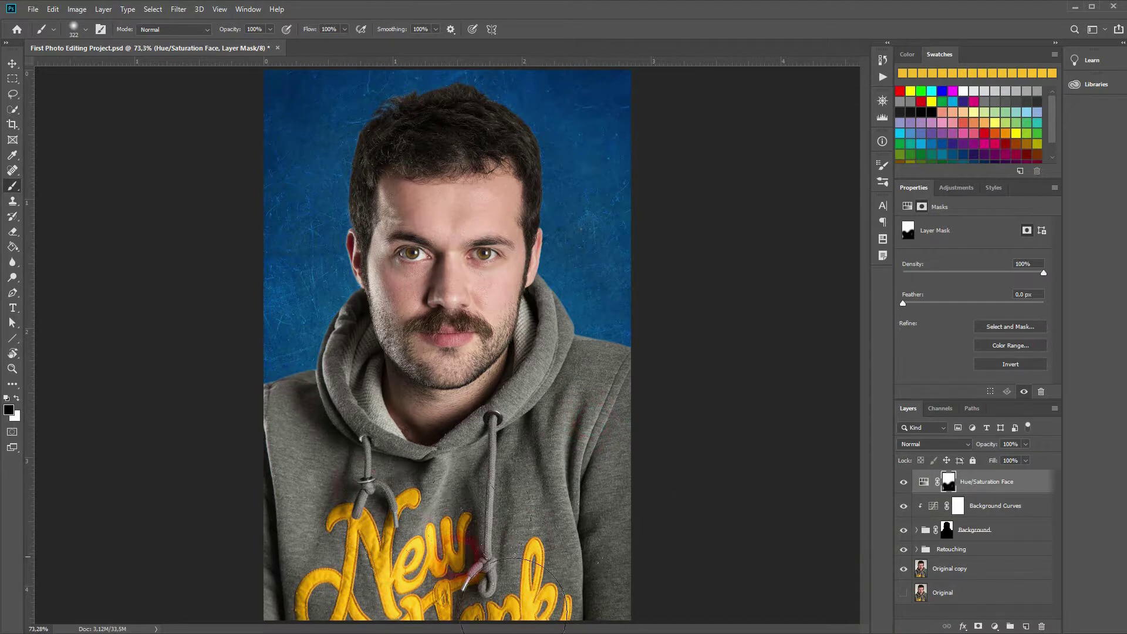
Add a Curves adjustment layer above Hue/Saturation Face and shape an S-curve with raised highlights and lowered shadows
{"action": "left_click", "coordinate": [1010, 626]}
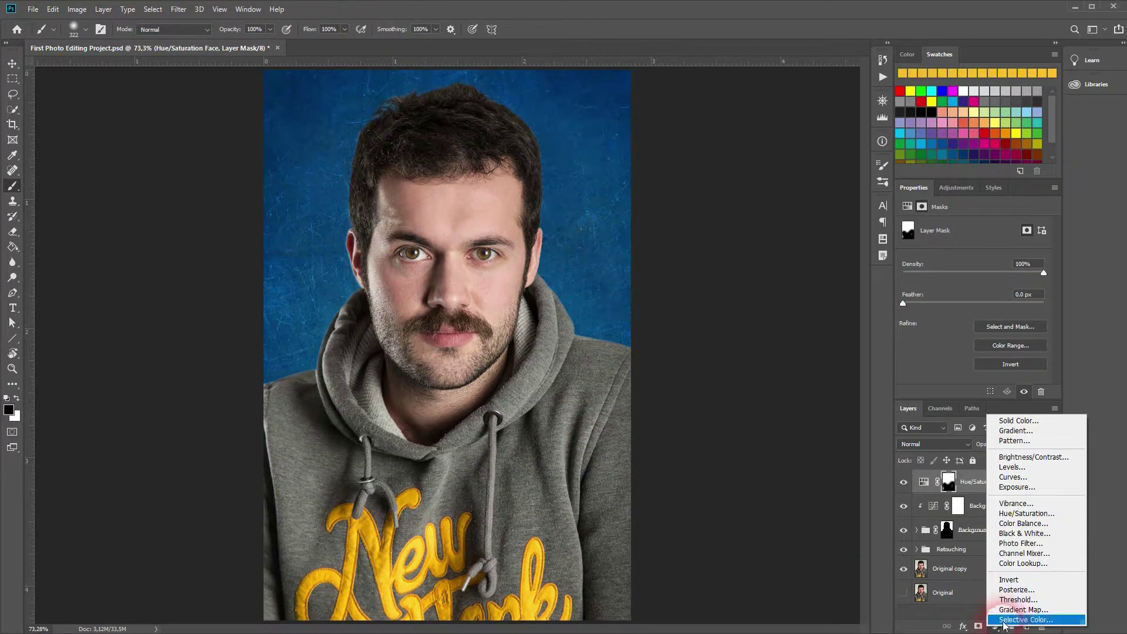
{"action": "left_click", "coordinate": [1007, 478]}
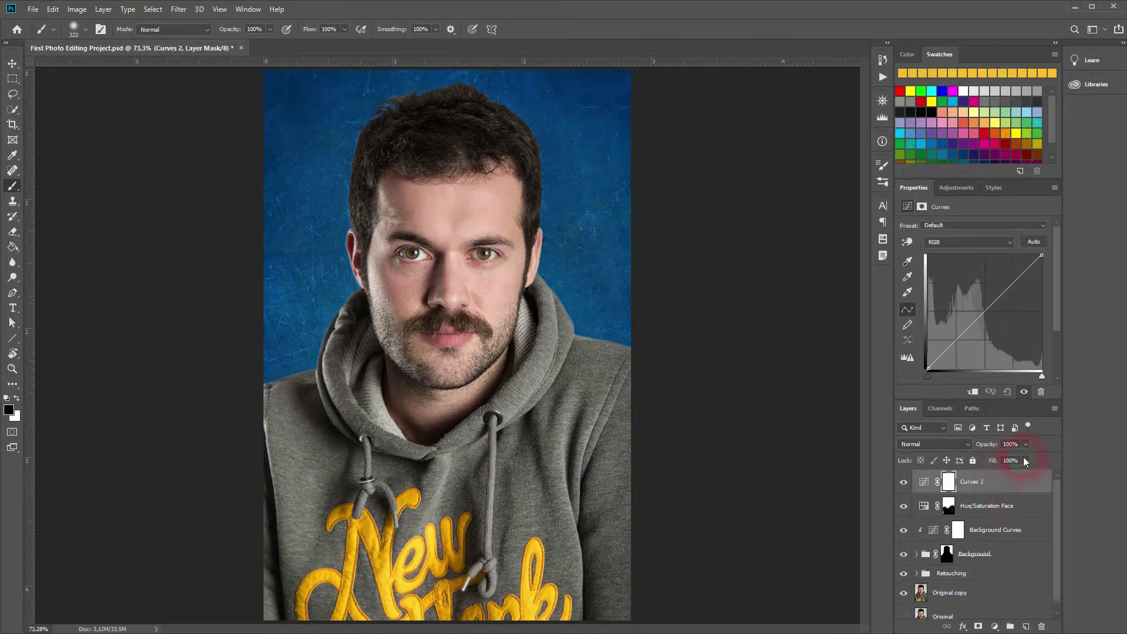
{"action": "mouse_move", "coordinate": [999, 317]}
{"action": "left_mouse_down"}
{"action": "mouse_move", "coordinate": [977, 297]}
{"action": "mouse_move", "coordinate": [1009, 328]}
{"action": "mouse_move", "coordinate": [981, 314]}
{"action": "left_mouse_up"}
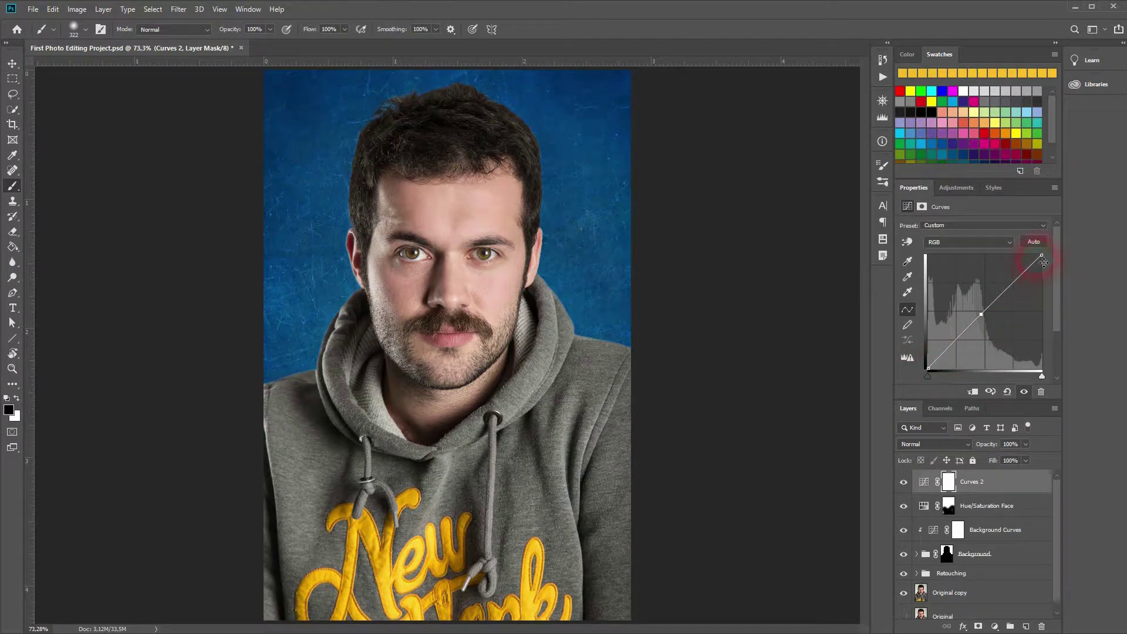
{"action": "mouse_move", "coordinate": [1030, 276]}
{"action": "left_mouse_down"}
{"action": "mouse_move", "coordinate": [1009, 275]}
{"action": "mouse_move", "coordinate": [1016, 284]}
{"action": "left_mouse_up"}
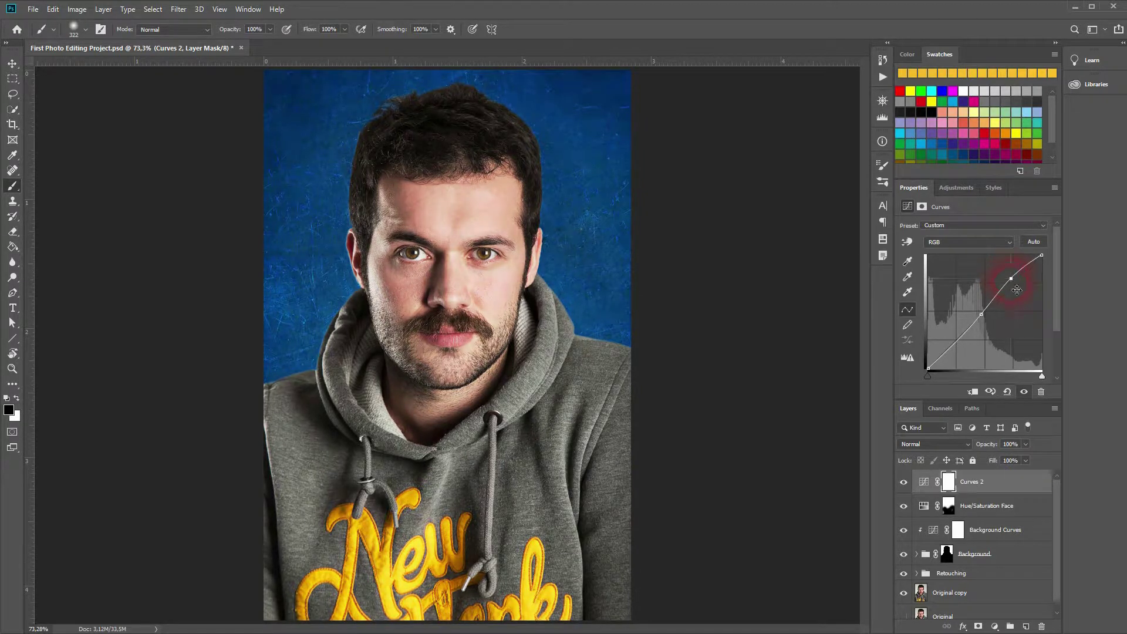
{"action": "left_click_drag", "start_coordinate": [987, 322], "coordinate": [990, 323]}
Rename the new Curves layer "Curves Clothes"
{"action": "left_click", "coordinate": [976, 481]}
{"action": "double_click", "coordinate": [976, 481]}
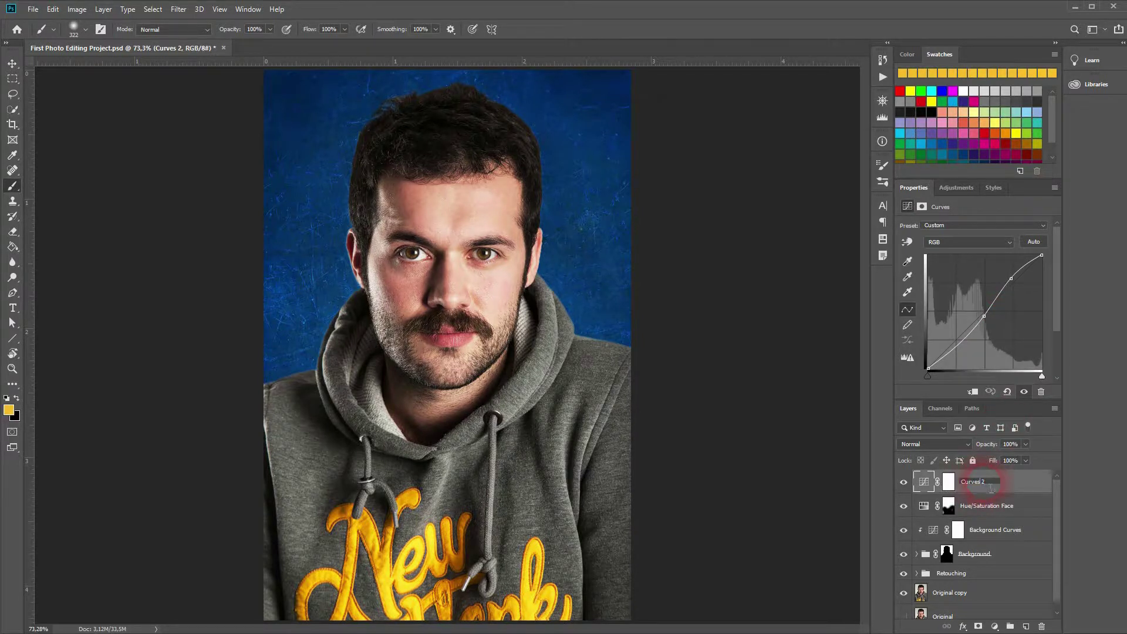
{"action": "type", "text": "Curves Clothes"}
{"action": "key", "text": "Return"}
Replace the Curves Clothes layer mask with a copy of the Background group's mask
{"action": "left_click", "coordinate": [949, 482]}
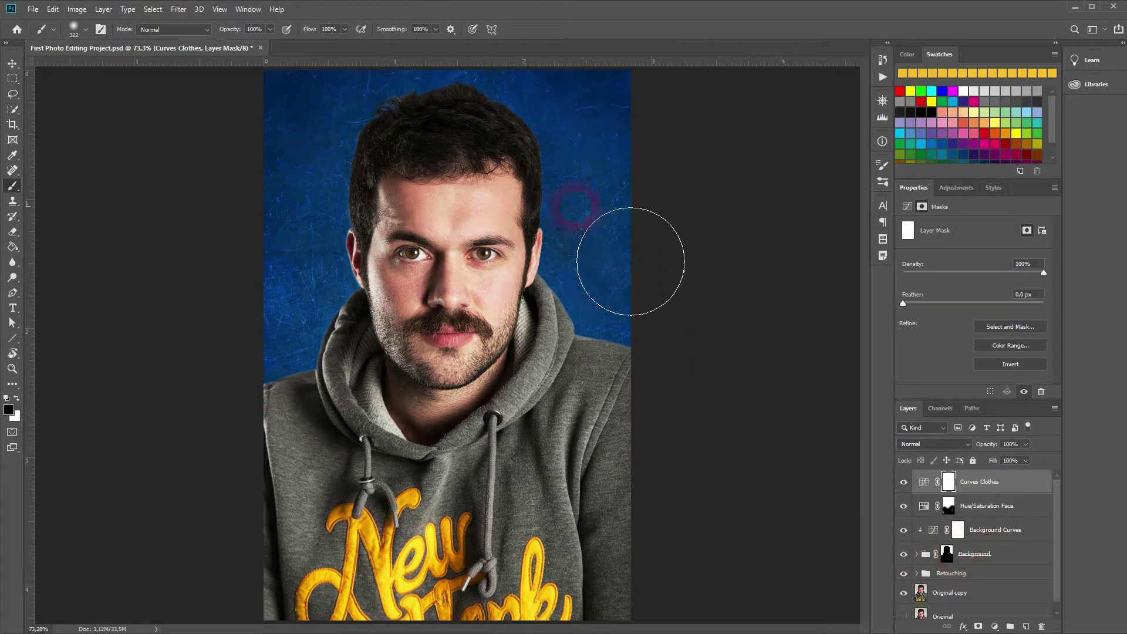
{"action": "left_click", "coordinate": [950, 561]}
{"action": "left_click_drag", "start_coordinate": [952, 564], "coordinate": [951, 483]}
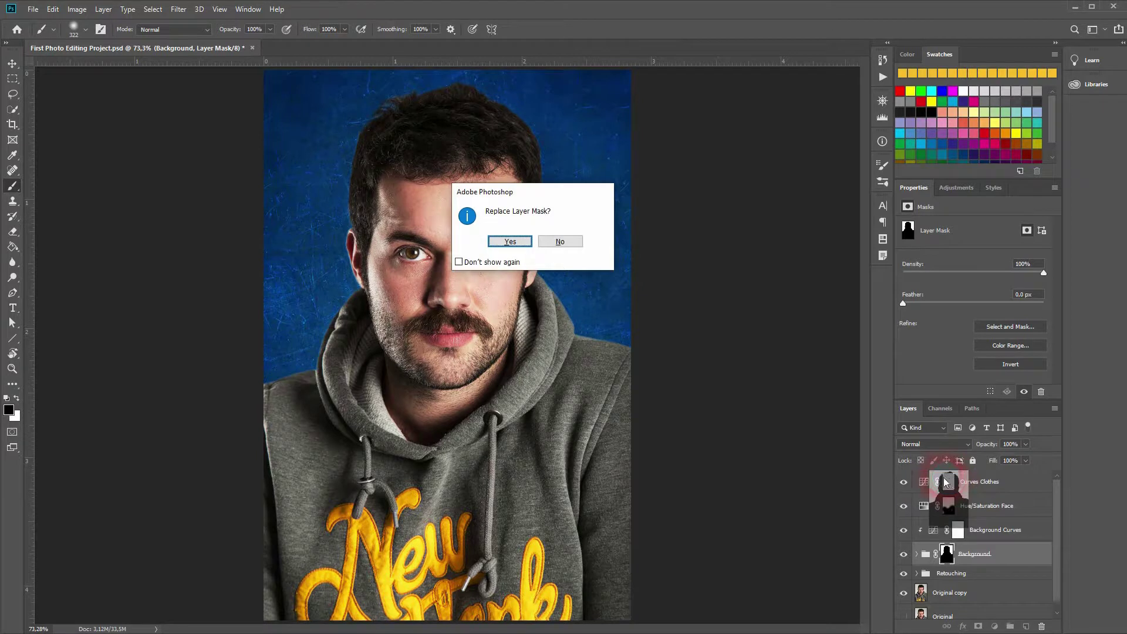
{"action": "left_click", "coordinate": [526, 240]}
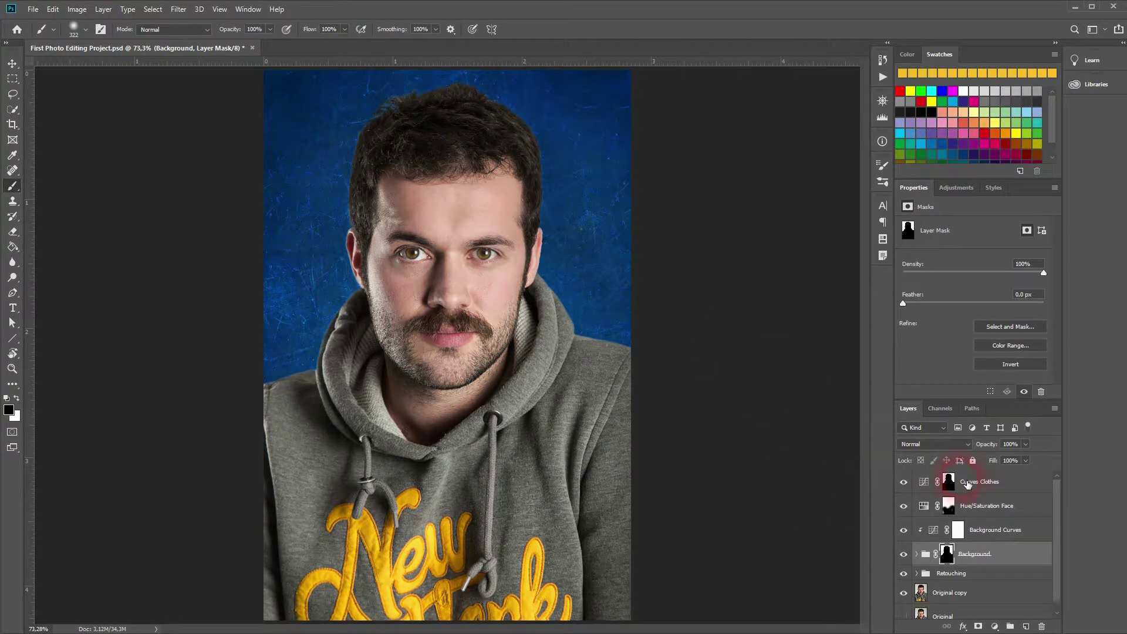
Invert the Curves Clothes mask in mask view so the curve affects the man instead of the backdrop, and return to the image
{"action": "left_click", "coordinate": [949, 483]}
{"action": "left_click", "coordinate": [953, 488], "text": "alt"}
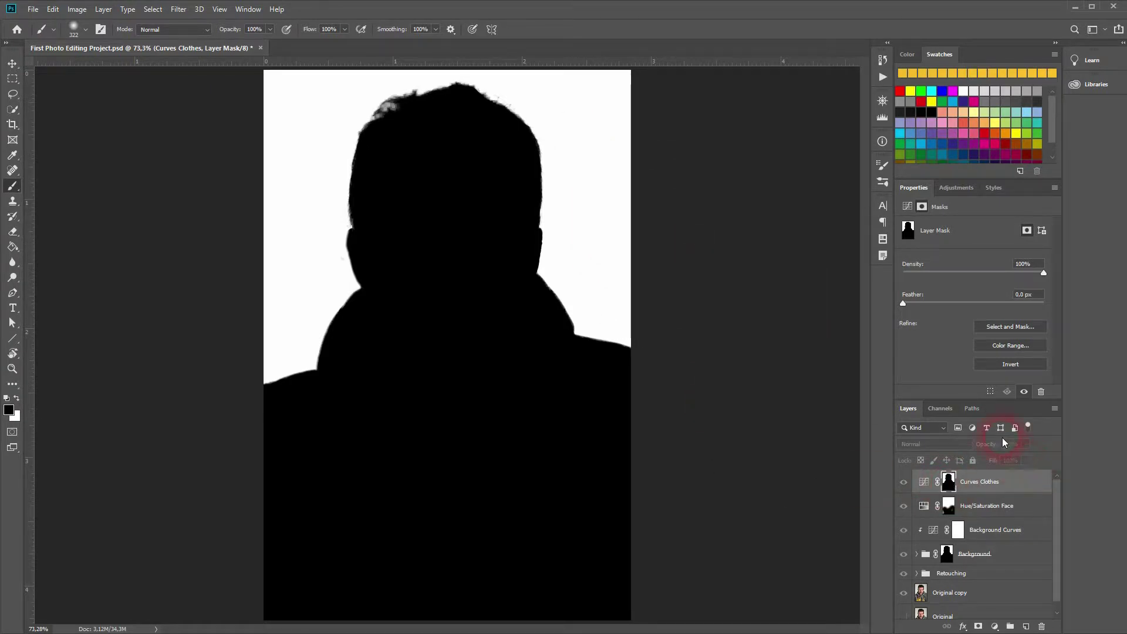
{"action": "key", "text": "ctrl+i"}
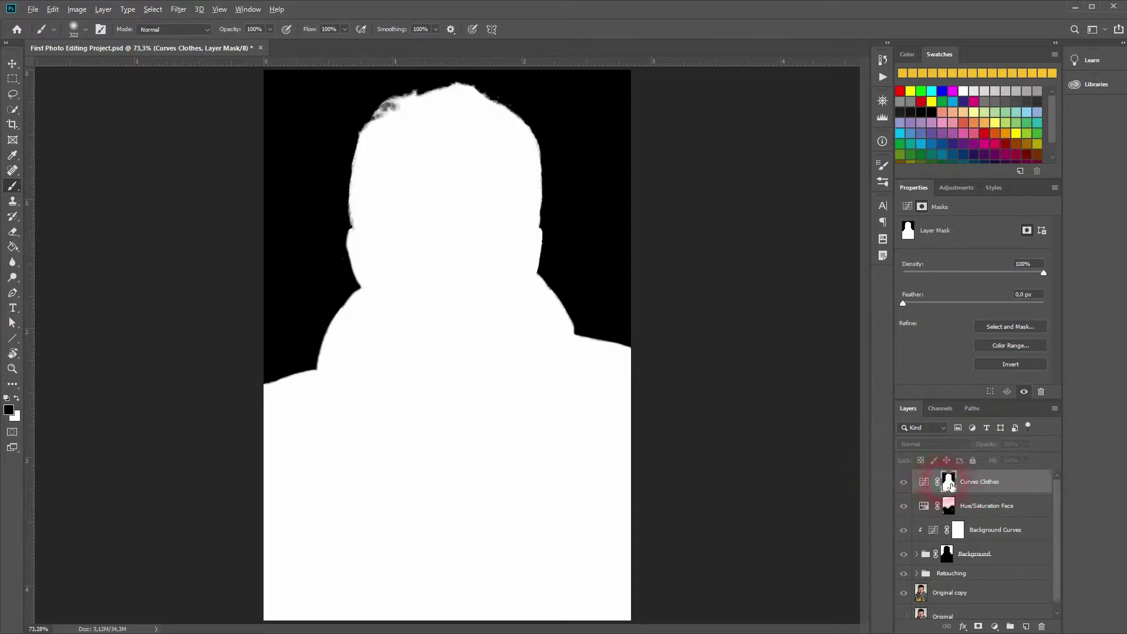
{"action": "left_click", "coordinate": [952, 486], "text": "alt"}
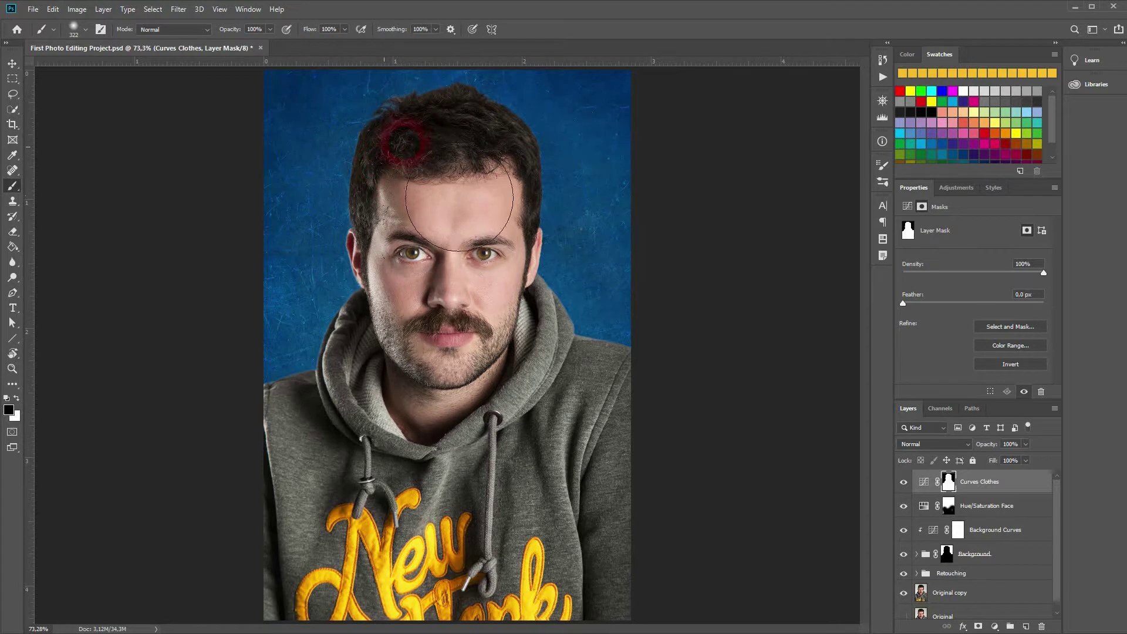
Paint the head and neck out of the Curves Clothes mask in black and feather the mask to 4.6 px
{"action": "left_click_drag", "start_coordinate": [458, 287], "coordinate": [411, 276]}
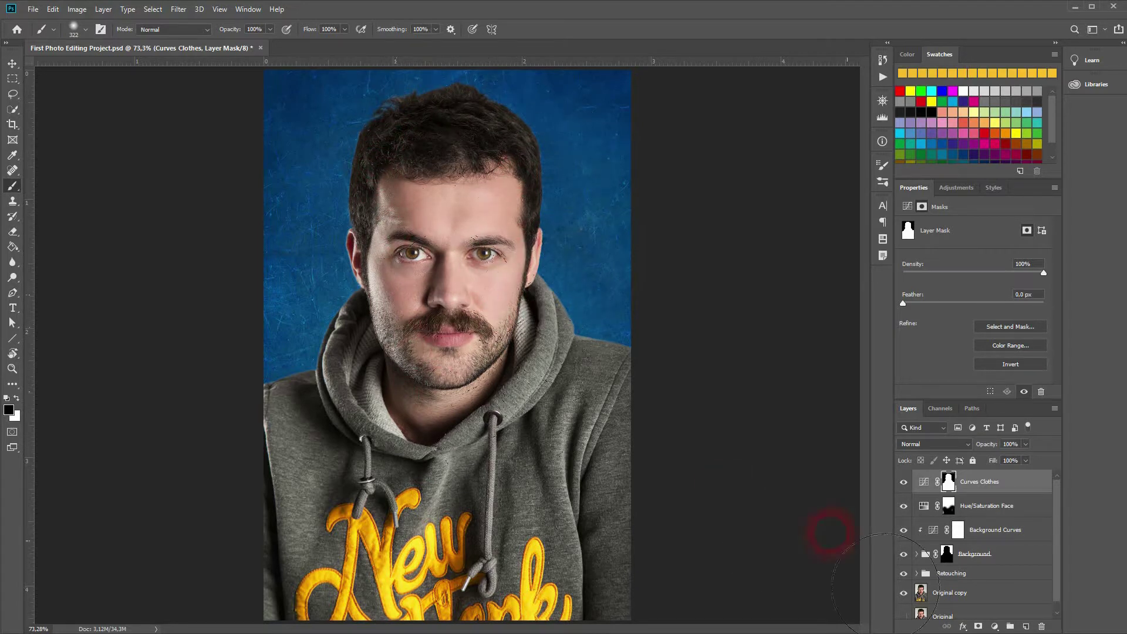
{"action": "left_click_drag", "start_coordinate": [904, 303], "coordinate": [938, 304]}
Clip the Curves Clothes layer to Hue/Saturation Face and increase its mask feather to 7.8 px while viewing the mask
{"action": "left_click", "coordinate": [947, 492], "text": "alt"}
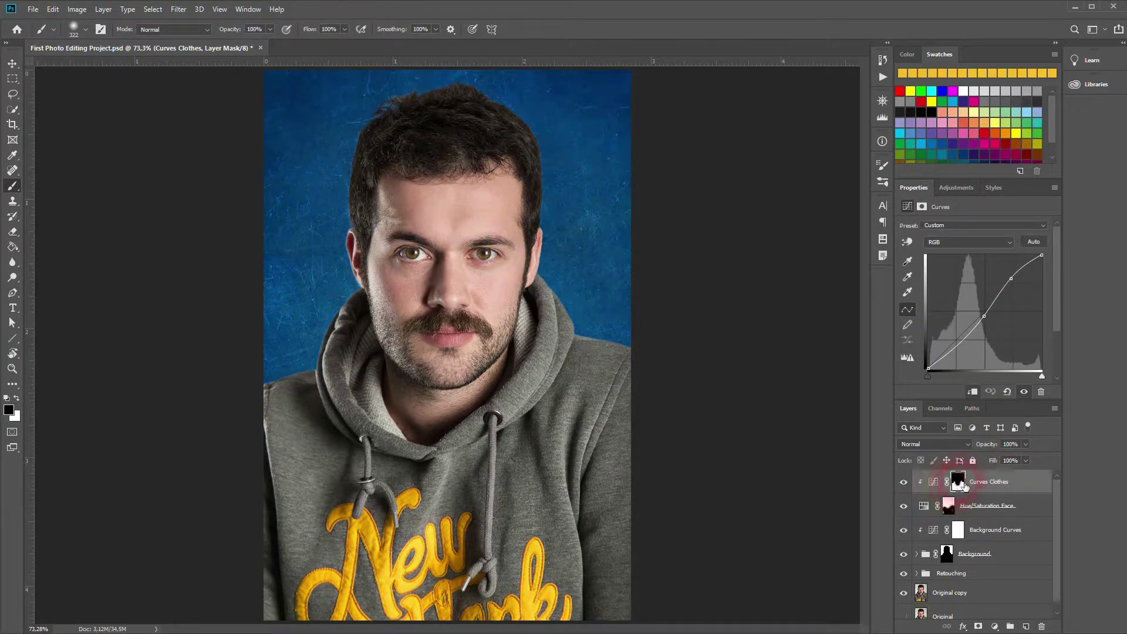
{"action": "left_click", "coordinate": [963, 484], "text": "alt"}
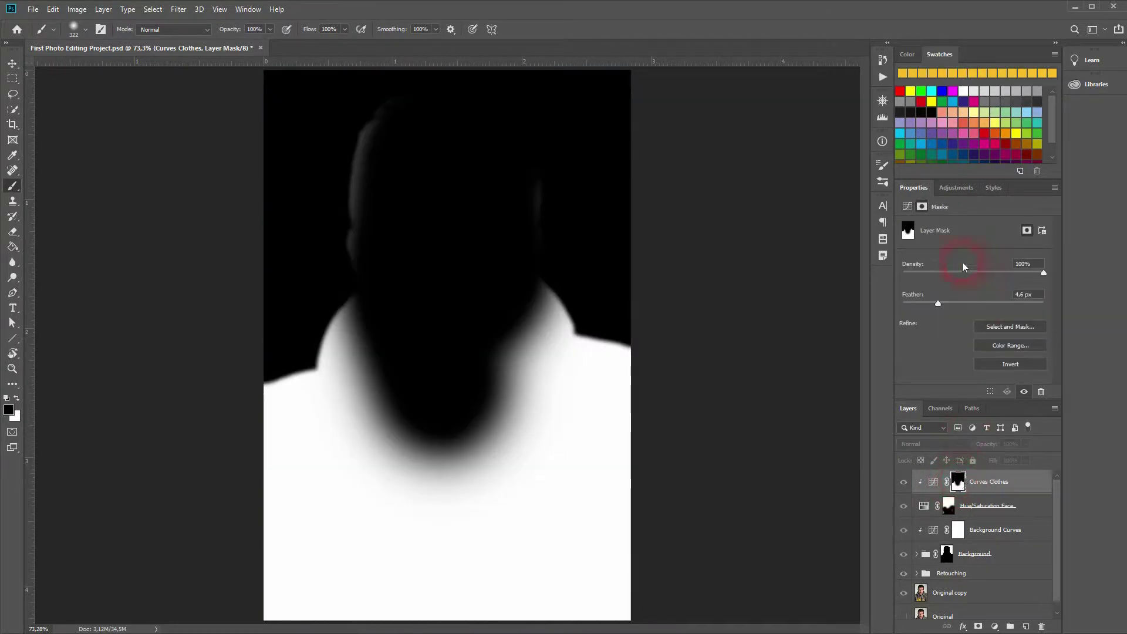
{"action": "mouse_move", "coordinate": [935, 301]}
{"action": "left_mouse_down"}
{"action": "mouse_move", "coordinate": [879, 316]}
{"action": "mouse_move", "coordinate": [908, 303]}
{"action": "mouse_move", "coordinate": [953, 307]}
{"action": "left_mouse_up"}
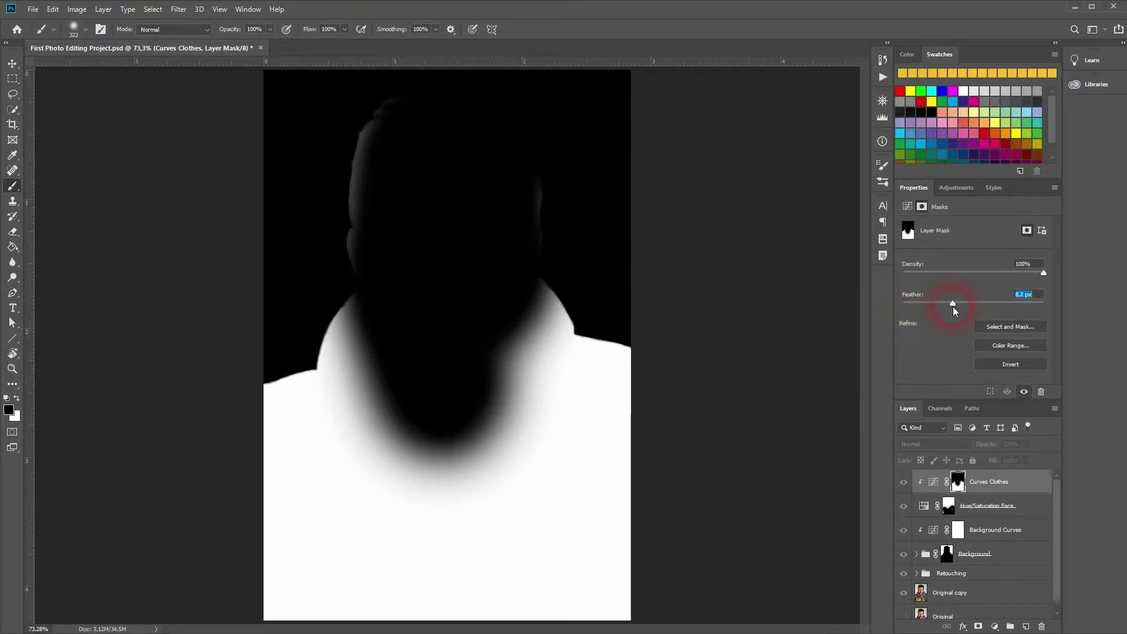
{"action": "left_click_drag", "start_coordinate": [953, 304], "coordinate": [951, 305]}
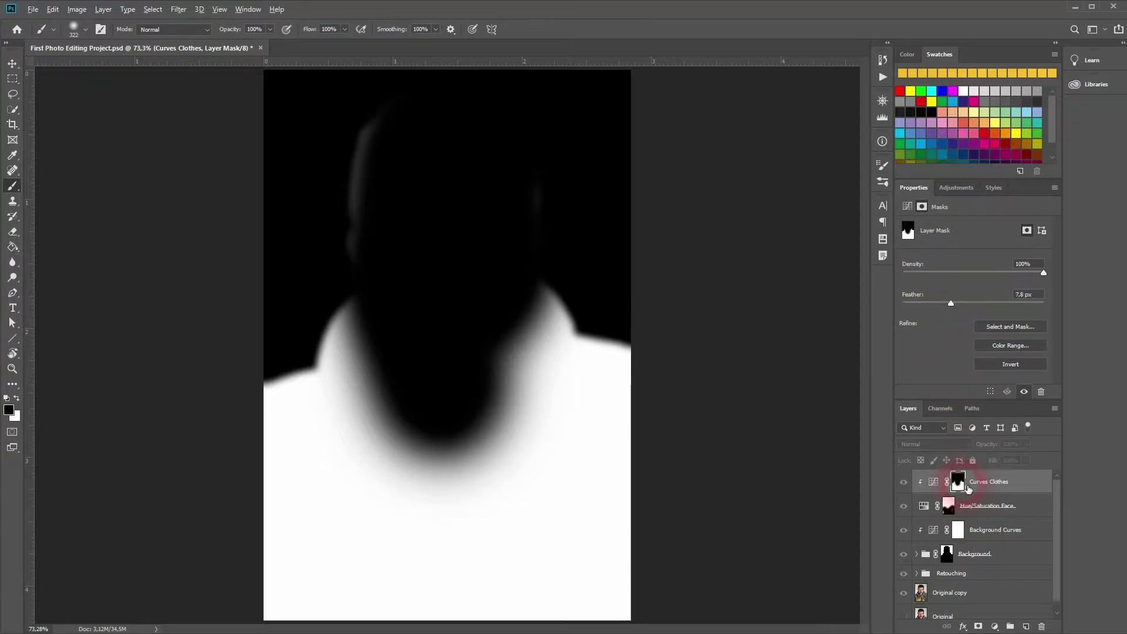
{"action": "left_click", "coordinate": [968, 489], "text": "alt"}
Steepen the Curves Clothes curve by lowering the midtone point and raising the highlight point, and release the layer's clipping mask
{"action": "left_click", "coordinate": [933, 482]}
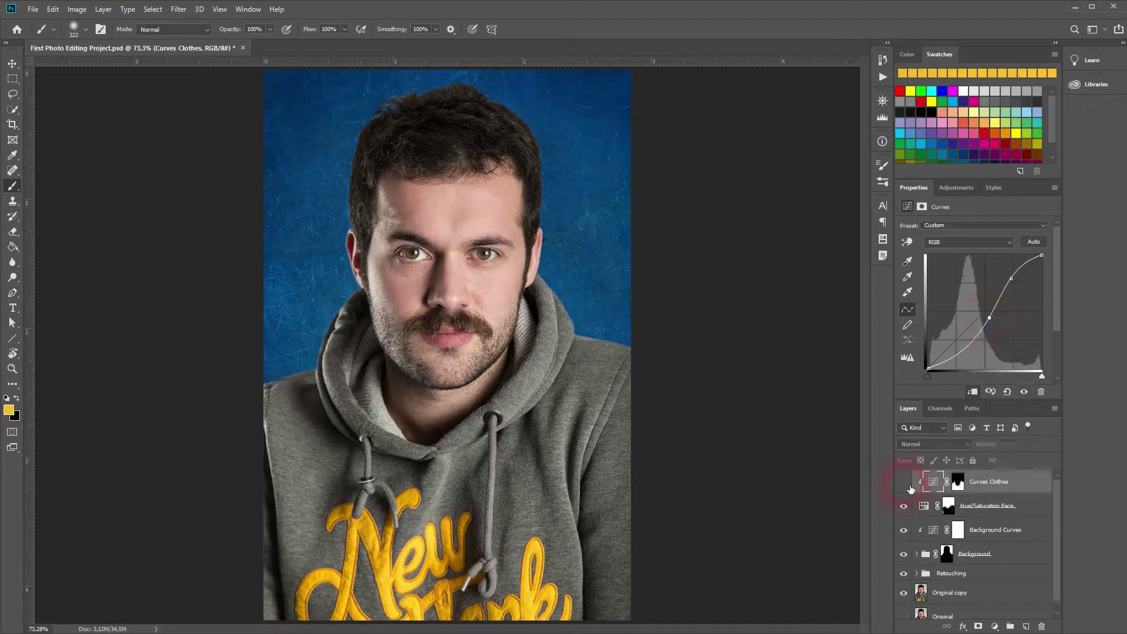
{"action": "left_click_drag", "start_coordinate": [990, 318], "coordinate": [988, 319]}
{"action": "left_click_drag", "start_coordinate": [1011, 278], "coordinate": [1013, 271]}
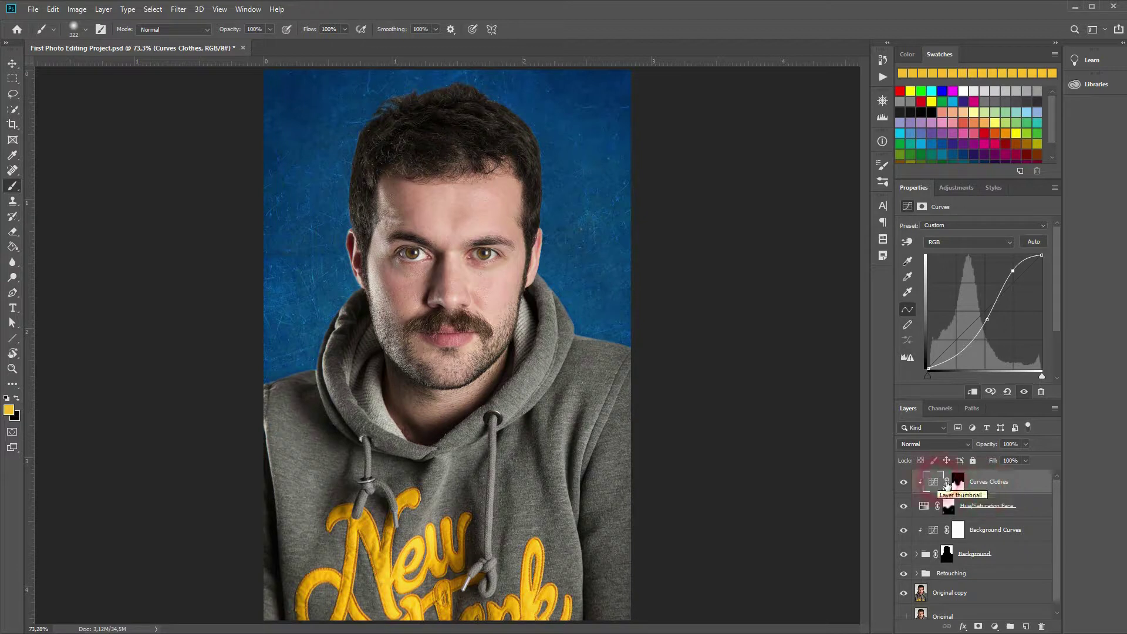
{"action": "right_click", "coordinate": [976, 485]}
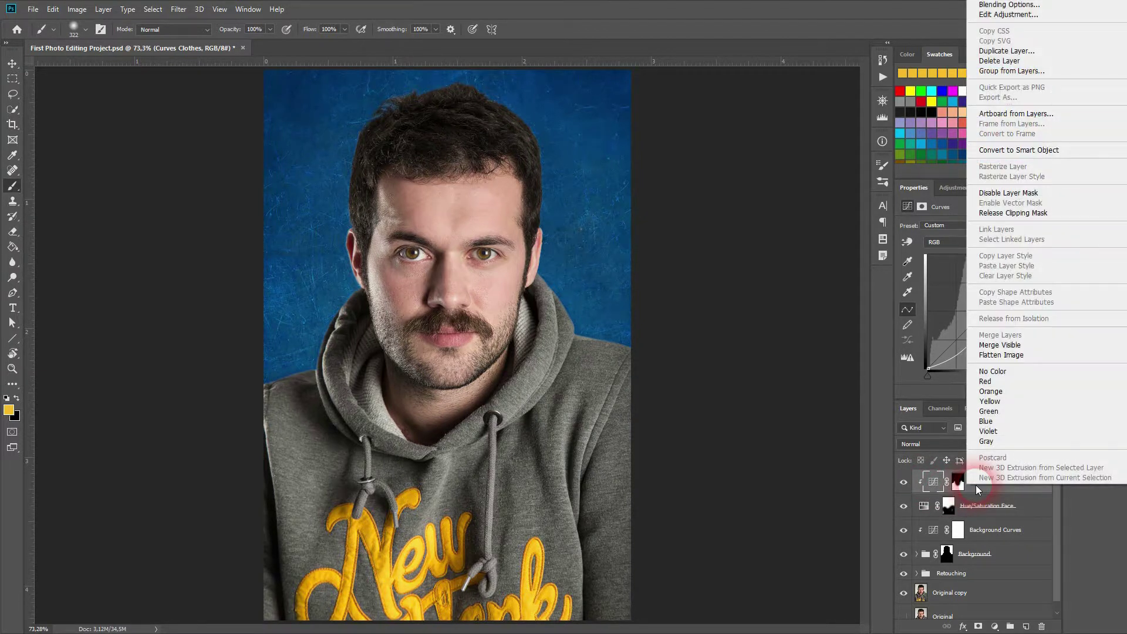
{"action": "left_click", "coordinate": [1002, 213]}
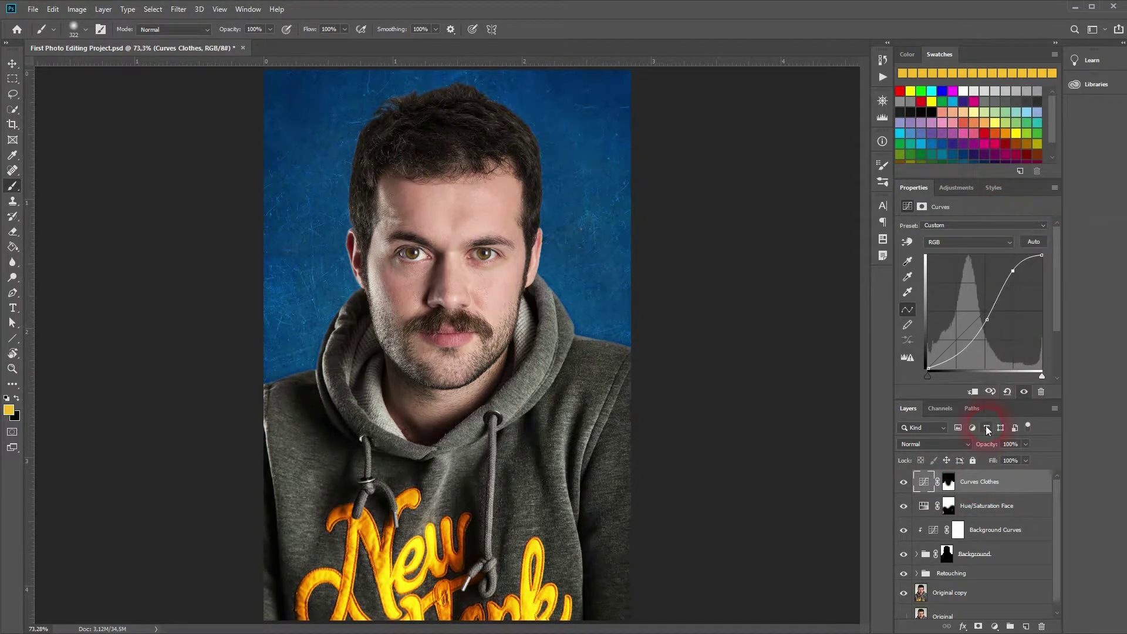
Soften the Curves Clothes contrast by raising the midtone point, compare the layer off and on, and fine-tune the highlight point
{"action": "left_click_drag", "start_coordinate": [988, 321], "coordinate": [990, 319]}
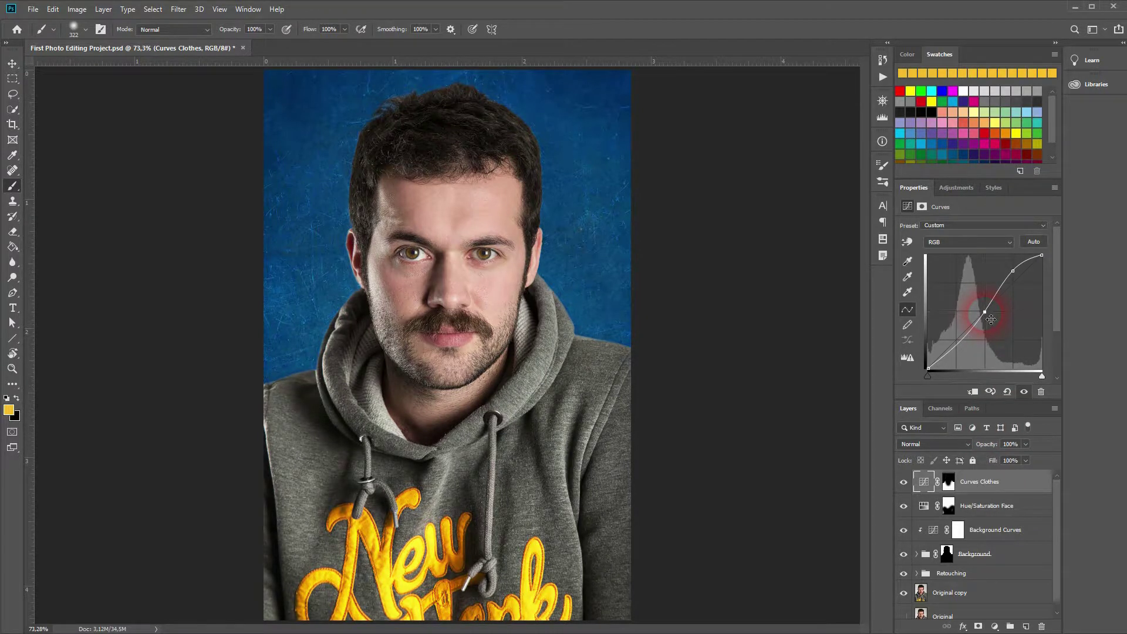
{"action": "left_click", "coordinate": [907, 485]}
{"action": "left_click", "coordinate": [909, 486]}
{"action": "left_click", "coordinate": [907, 484]}
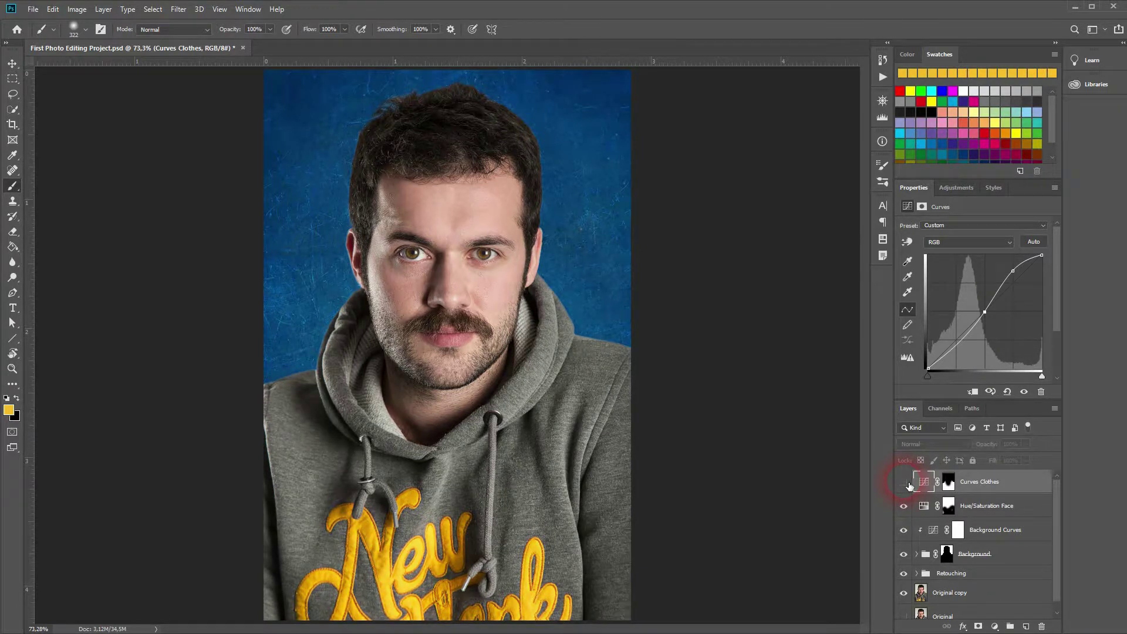
{"action": "left_click", "coordinate": [907, 484]}
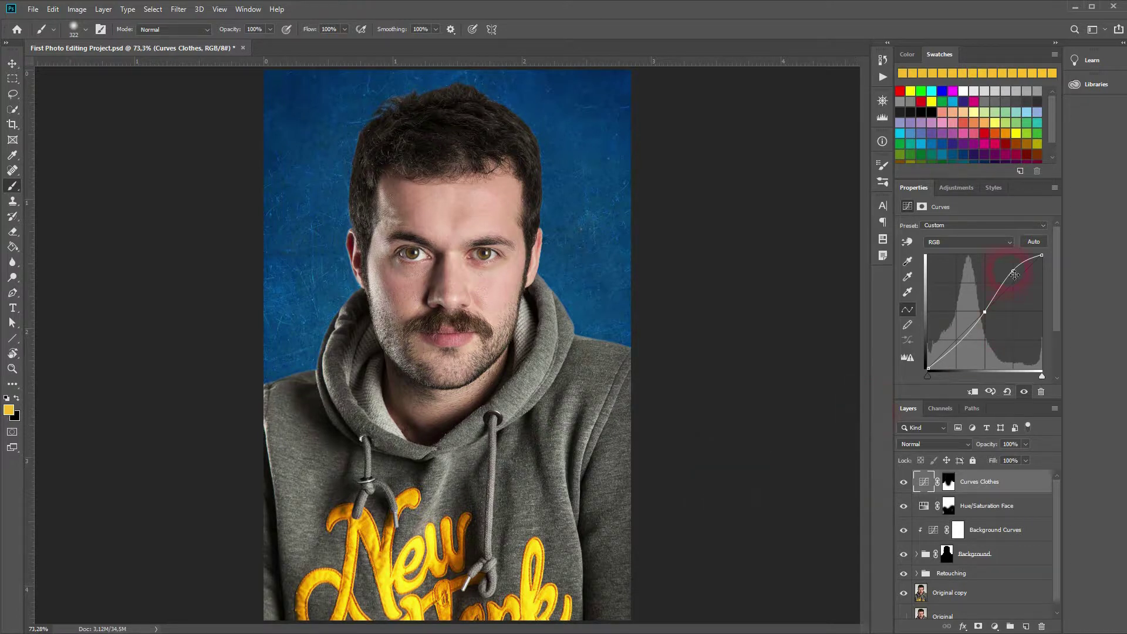
{"action": "mouse_move", "coordinate": [1018, 278]}
{"action": "left_mouse_down"}
{"action": "mouse_move", "coordinate": [1004, 279]}
{"action": "mouse_move", "coordinate": [1019, 278]}
{"action": "left_mouse_up"}
{"action": "left_click", "coordinate": [998, 390]}
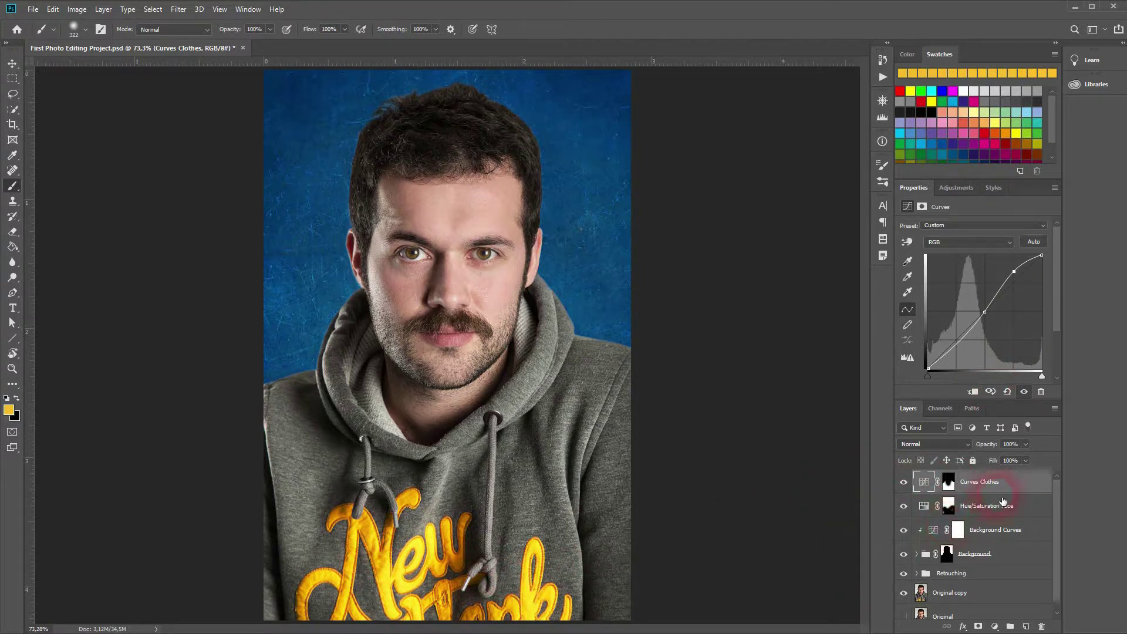
Add a Hue/Saturation adjustment layer above Curves Clothes and name it Hue/Saturation Clothes
{"action": "left_click", "coordinate": [995, 627]}
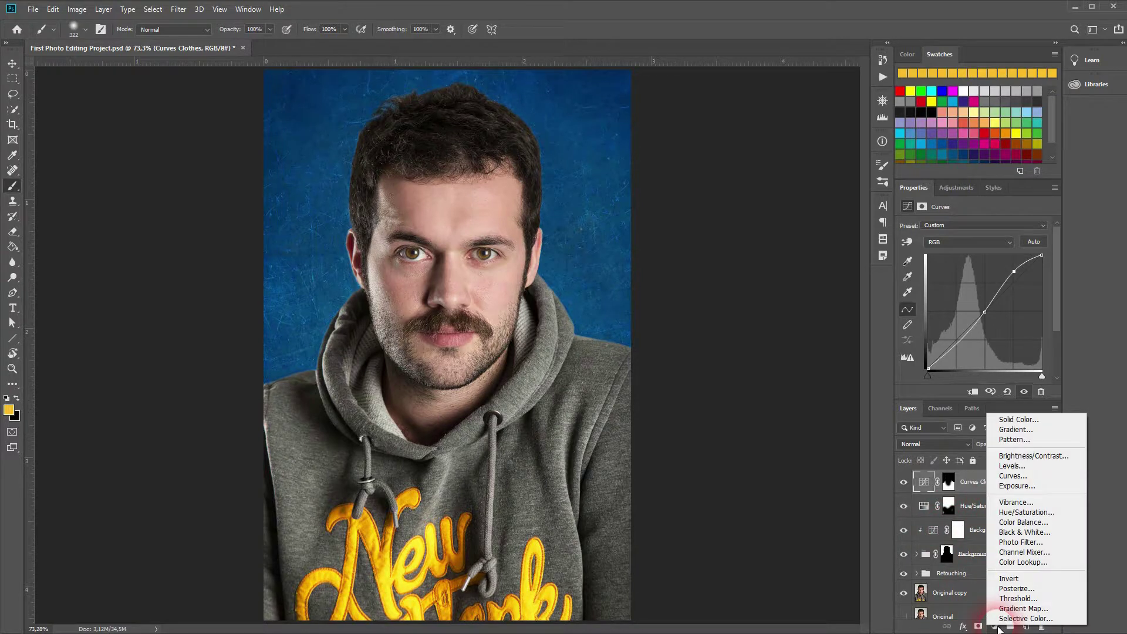
{"action": "left_click", "coordinate": [1027, 512]}
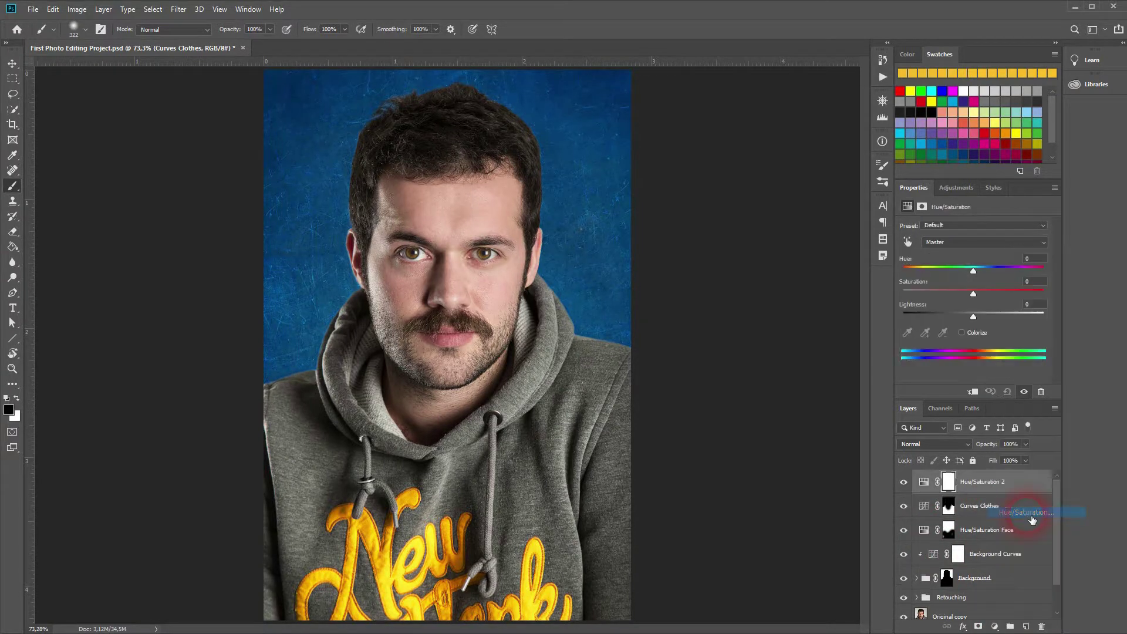
{"action": "double_click", "coordinate": [1008, 488]}
{"action": "type", "text": "Clothes"}
{"action": "key", "text": "Return"}
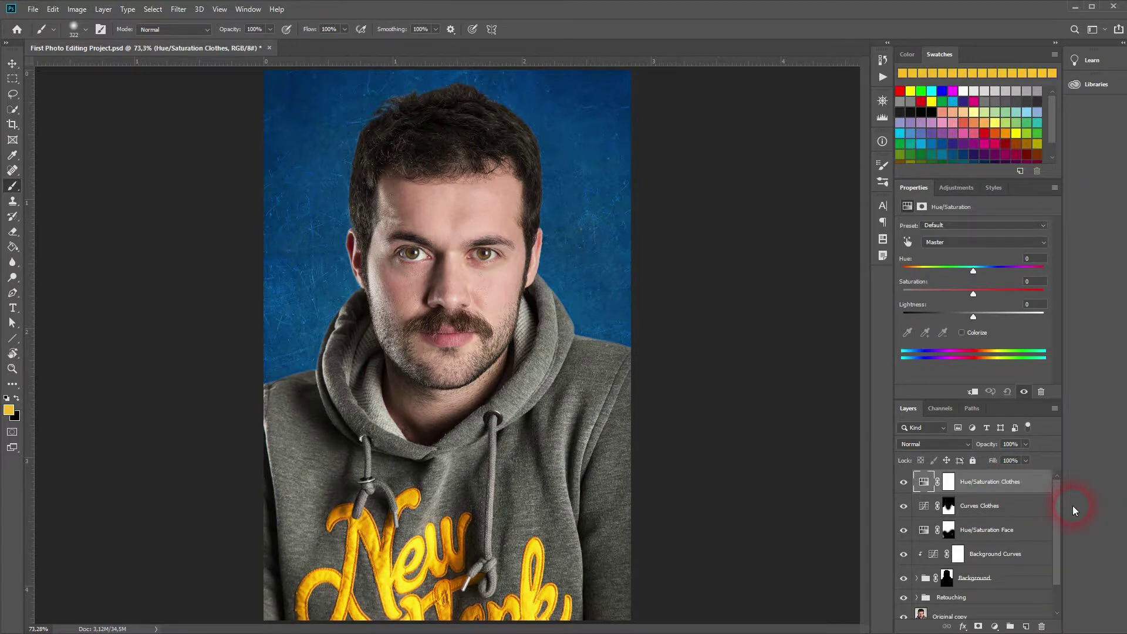
Sample the yellow hoodie lettering in Hue/Saturation Clothes and set the Yellows to saturation -17 and lightness -15
{"action": "left_click", "coordinate": [949, 481]}
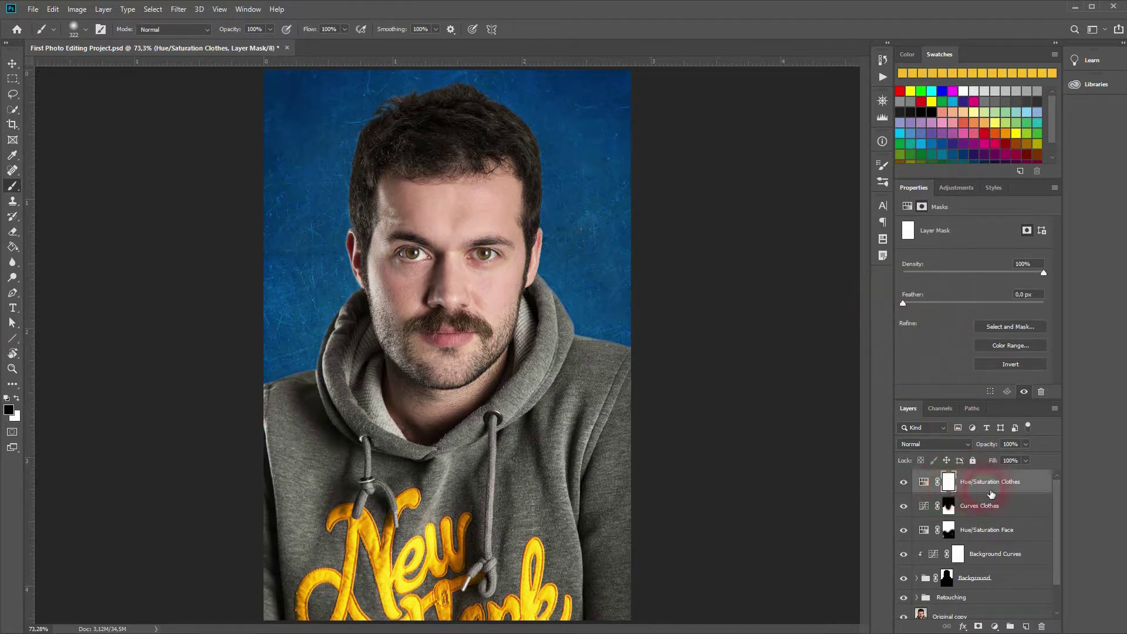
{"action": "left_click", "coordinate": [924, 482]}
{"action": "left_click", "coordinate": [907, 242]}
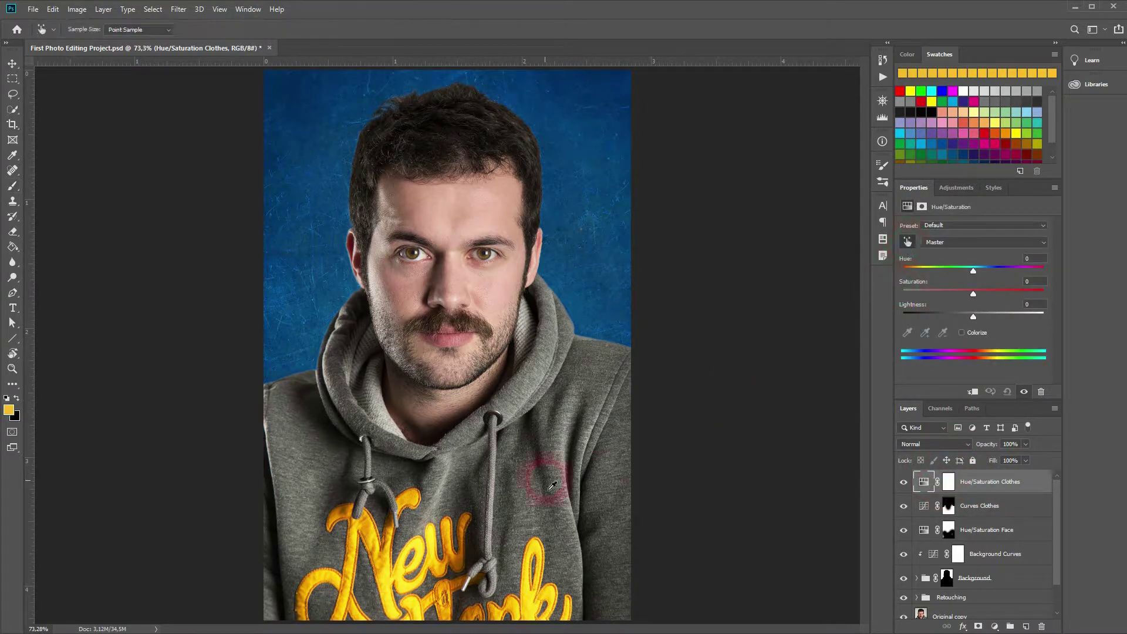
{"action": "left_click", "coordinate": [424, 549]}
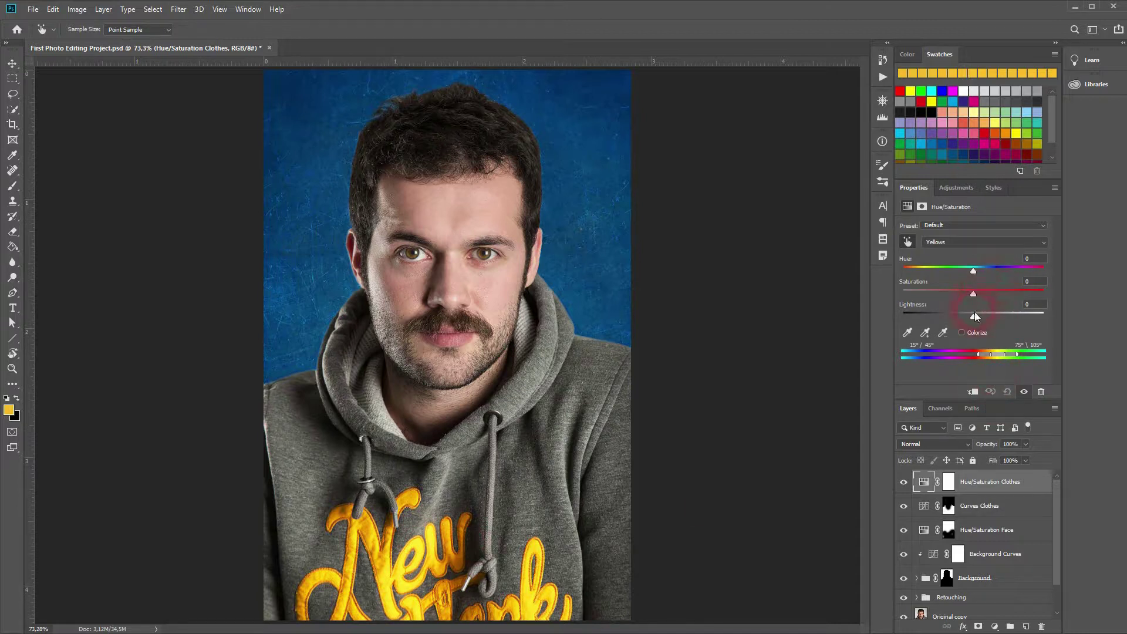
{"action": "left_click_drag", "start_coordinate": [973, 293], "coordinate": [970, 295]}
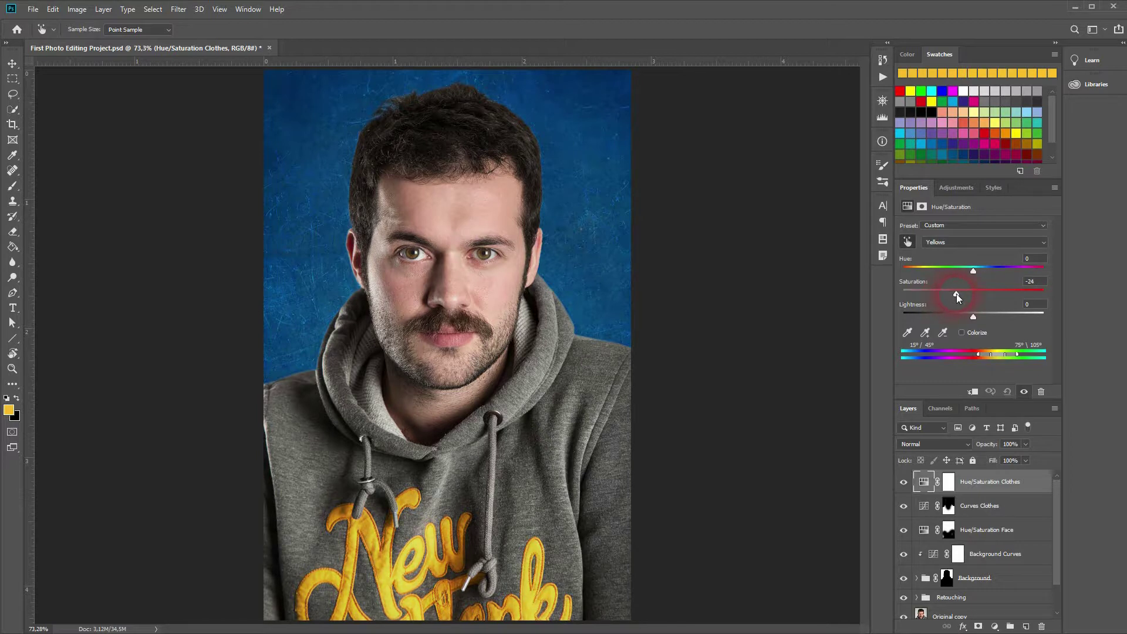
{"action": "left_click", "coordinate": [973, 316]}
{"action": "left_click_drag", "start_coordinate": [967, 318], "coordinate": [958, 320]}
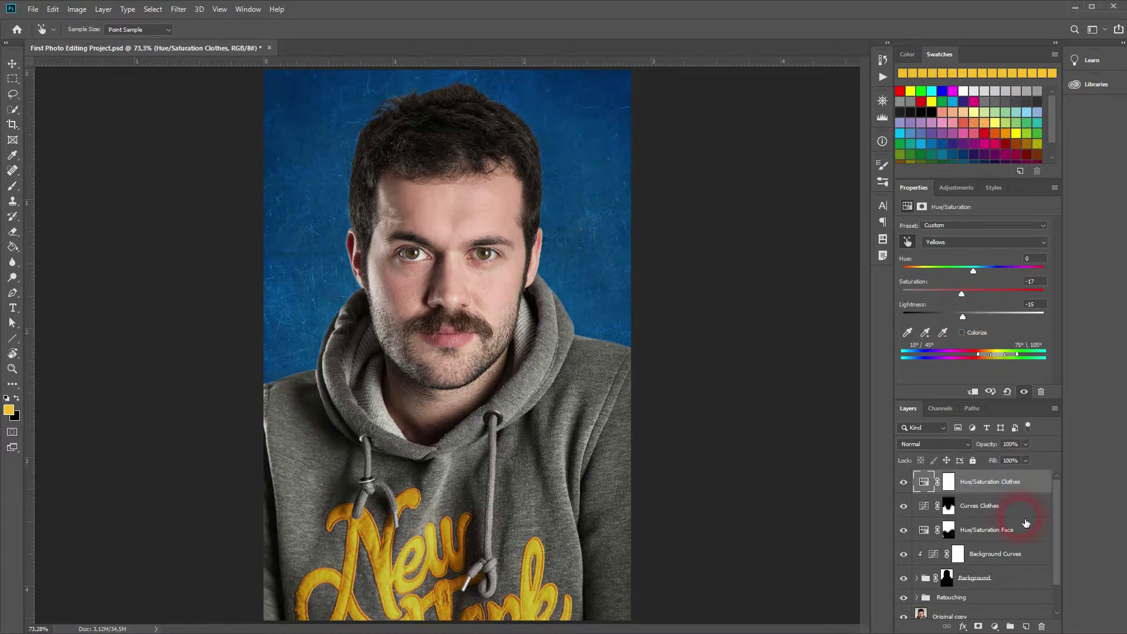
Replace the Hue/Saturation Clothes mask with a copy of the Background group's mask and invert it to target the man
{"action": "left_click", "coordinate": [904, 482]}
{"action": "mouse_move", "coordinate": [949, 481]}
{"action": "left_mouse_down"}
{"action": "mouse_move", "coordinate": [956, 518]}
{"action": "mouse_move", "coordinate": [966, 482]}
{"action": "mouse_move", "coordinate": [962, 549]}
{"action": "mouse_move", "coordinate": [950, 487]}
{"action": "left_mouse_up"}
{"action": "left_click", "coordinate": [947, 578]}
{"action": "key", "text": "b"}
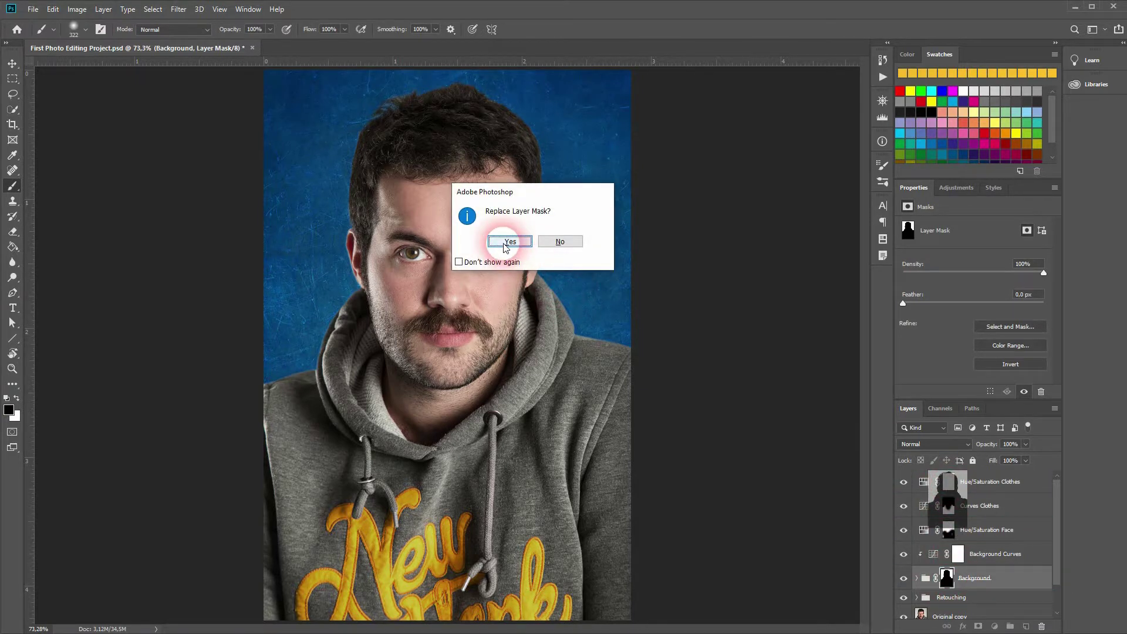
{"action": "left_click", "coordinate": [510, 241]}
{"action": "left_click", "coordinate": [951, 481]}
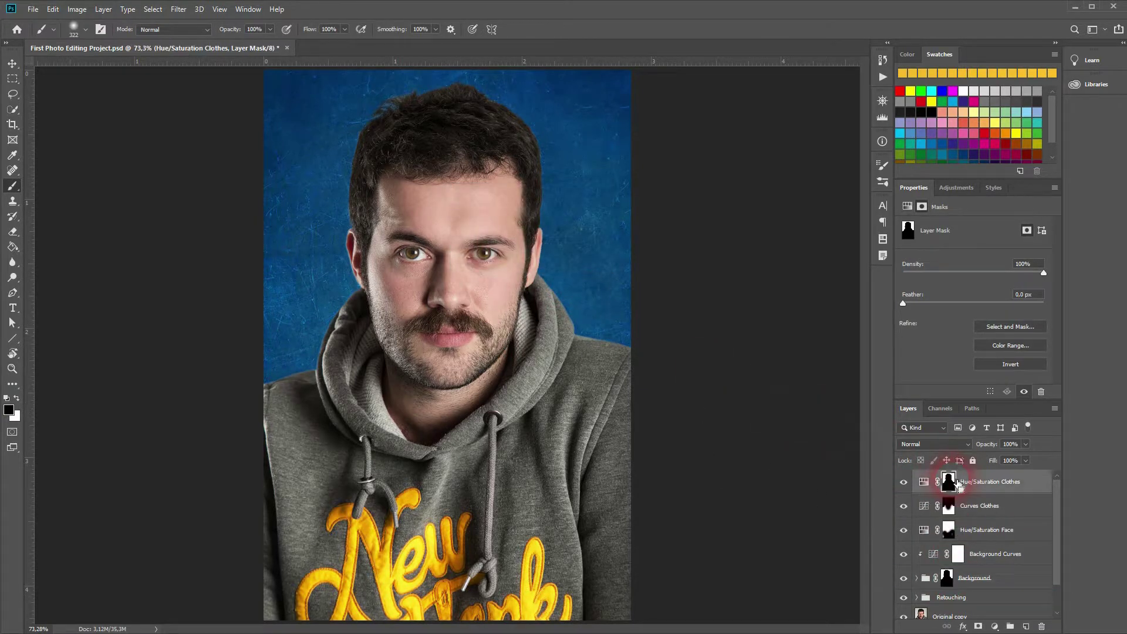
{"action": "key", "text": "ctrl+i"}
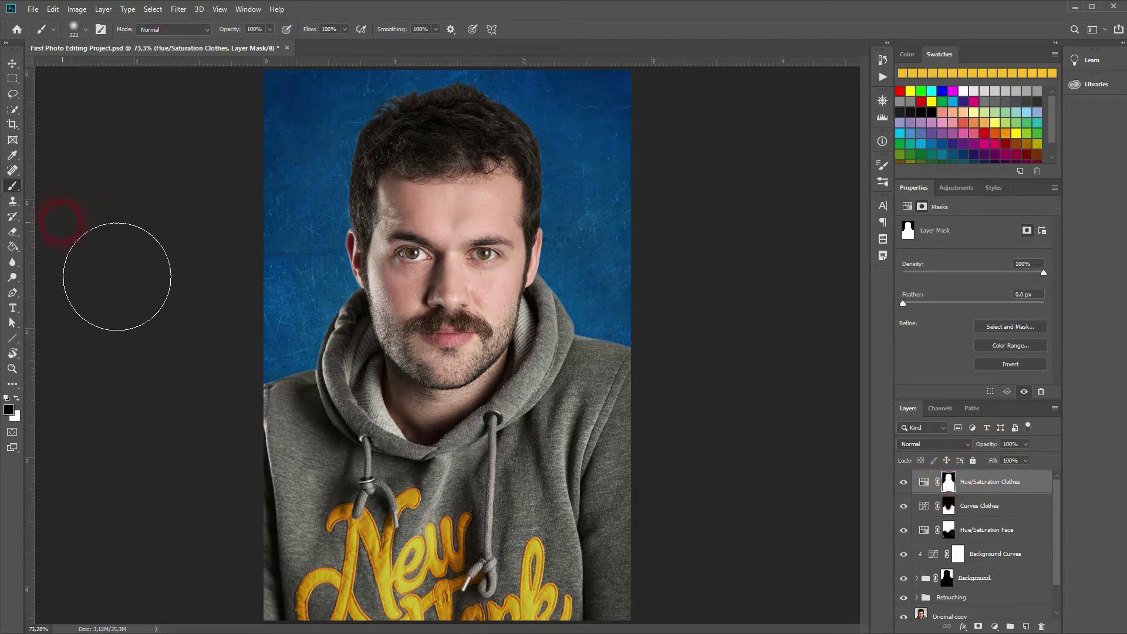
Paint the head and neck out of the Hue/Saturation Clothes mask in black, checking in mask view, and feather it to 7.9 px
{"action": "mouse_move", "coordinate": [574, 297]}
{"action": "left_mouse_down"}
{"action": "mouse_move", "coordinate": [581, 258]}
{"action": "mouse_move", "coordinate": [486, 406]}
{"action": "mouse_move", "coordinate": [512, 285]}
{"action": "mouse_move", "coordinate": [500, 258]}
{"action": "mouse_move", "coordinate": [465, 290]}
{"action": "mouse_move", "coordinate": [457, 390]}
{"action": "mouse_move", "coordinate": [493, 438]}
{"action": "mouse_move", "coordinate": [544, 377]}
{"action": "mouse_move", "coordinate": [515, 431]}
{"action": "mouse_move", "coordinate": [540, 404]}
{"action": "mouse_move", "coordinate": [512, 286]}
{"action": "mouse_move", "coordinate": [469, 210]}
{"action": "mouse_move", "coordinate": [430, 240]}
{"action": "mouse_move", "coordinate": [487, 159]}
{"action": "mouse_move", "coordinate": [593, 262]}
{"action": "mouse_move", "coordinate": [584, 403]}
{"action": "mouse_move", "coordinate": [578, 338]}
{"action": "mouse_move", "coordinate": [534, 421]}
{"action": "mouse_move", "coordinate": [537, 469]}
{"action": "mouse_move", "coordinate": [812, 438]}
{"action": "mouse_move", "coordinate": [929, 473]}
{"action": "left_mouse_up"}
{"action": "left_click", "coordinate": [948, 483], "text": "alt"}
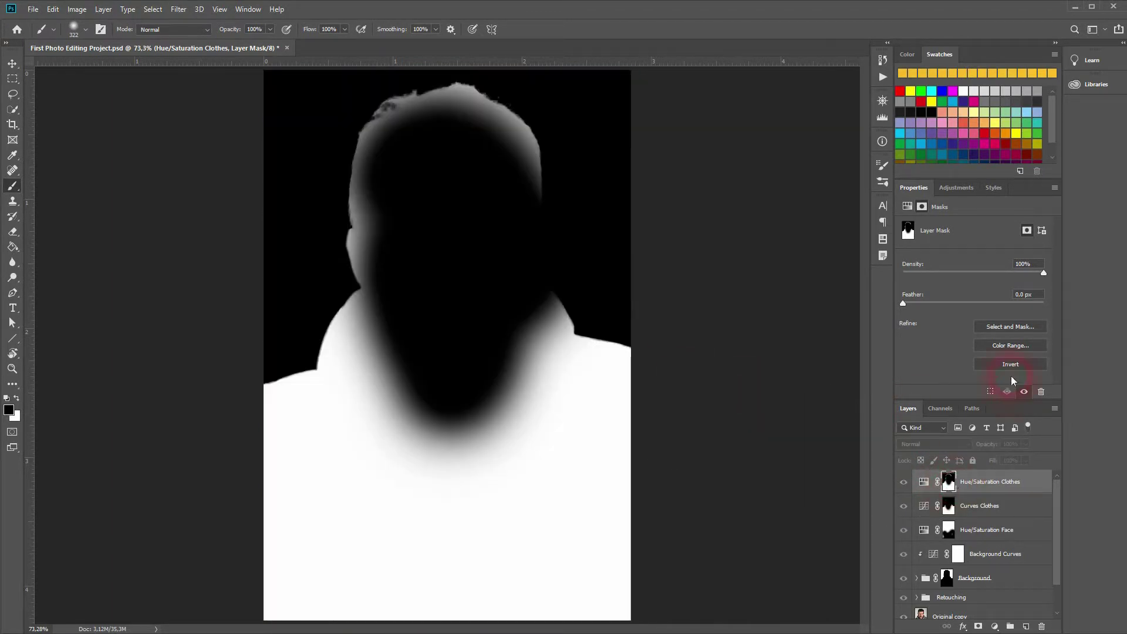
{"action": "mouse_move", "coordinate": [578, 233]}
{"action": "left_mouse_down"}
{"action": "mouse_move", "coordinate": [554, 222]}
{"action": "mouse_move", "coordinate": [508, 166]}
{"action": "mouse_move", "coordinate": [455, 169]}
{"action": "mouse_move", "coordinate": [407, 255]}
{"action": "mouse_move", "coordinate": [425, 337]}
{"action": "mouse_move", "coordinate": [469, 363]}
{"action": "mouse_move", "coordinate": [616, 326]}
{"action": "mouse_move", "coordinate": [577, 280]}
{"action": "mouse_move", "coordinate": [561, 181]}
{"action": "left_mouse_up"}
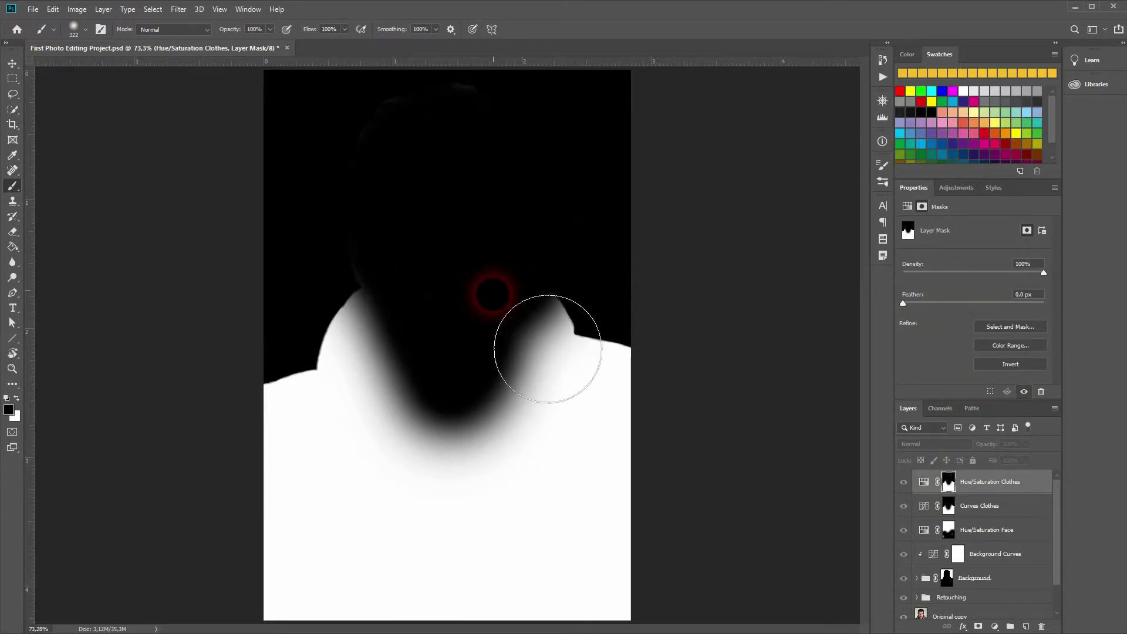
{"action": "left_click_drag", "start_coordinate": [903, 305], "coordinate": [952, 303]}
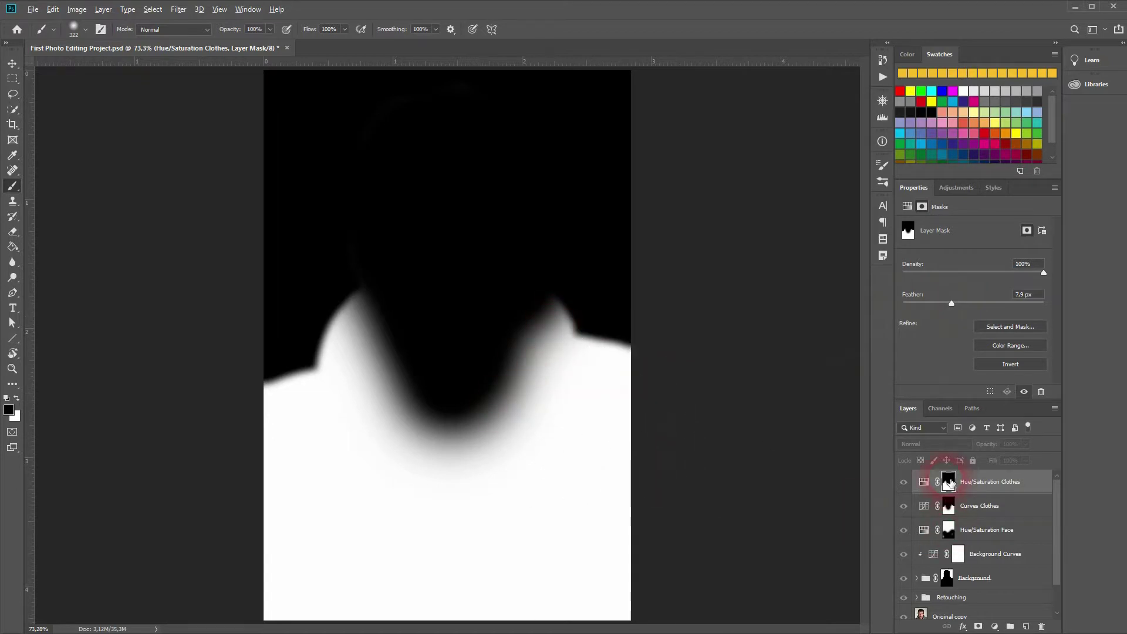
{"action": "left_click", "coordinate": [949, 482], "text": "alt"}
Set the Master saturation of Hue/Saturation Clothes to +10 and its lightness to -3
{"action": "left_click", "coordinate": [903, 482]}
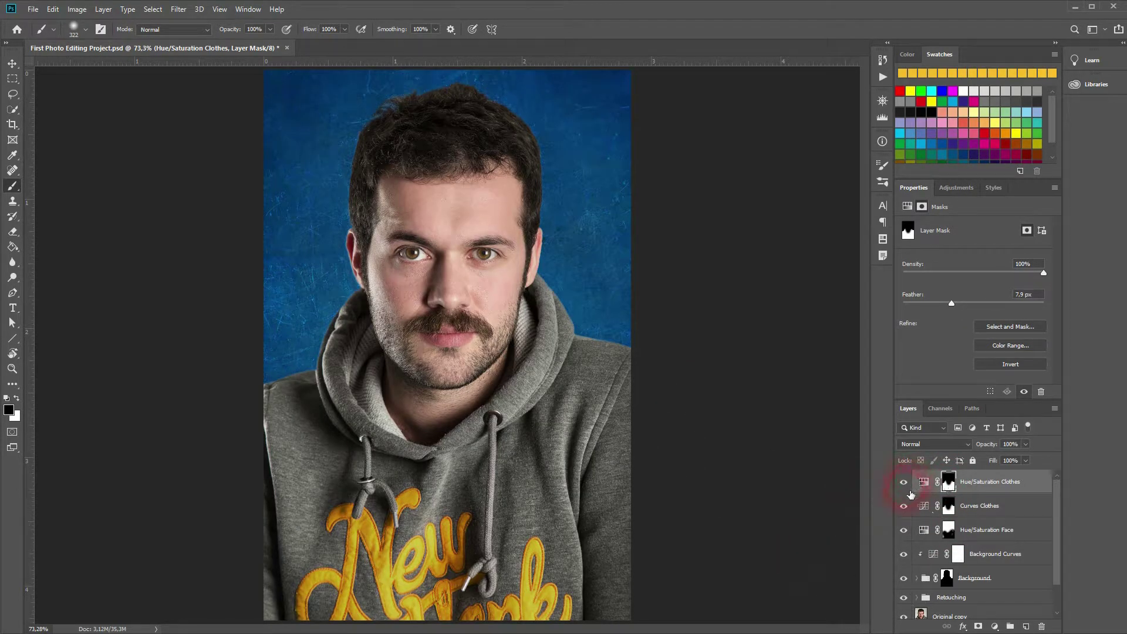
{"action": "left_click", "coordinate": [905, 483]}
{"action": "left_click", "coordinate": [924, 482]}
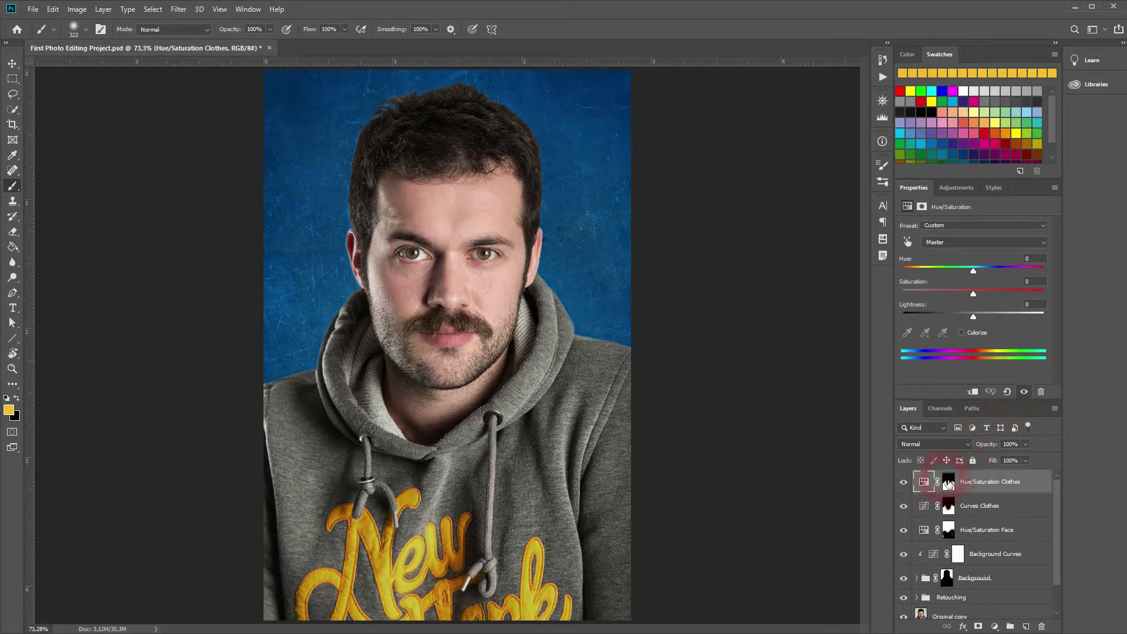
{"action": "left_click", "coordinate": [949, 483]}
{"action": "left_click", "coordinate": [924, 482]}
{"action": "left_click_drag", "start_coordinate": [968, 292], "coordinate": [986, 294]}
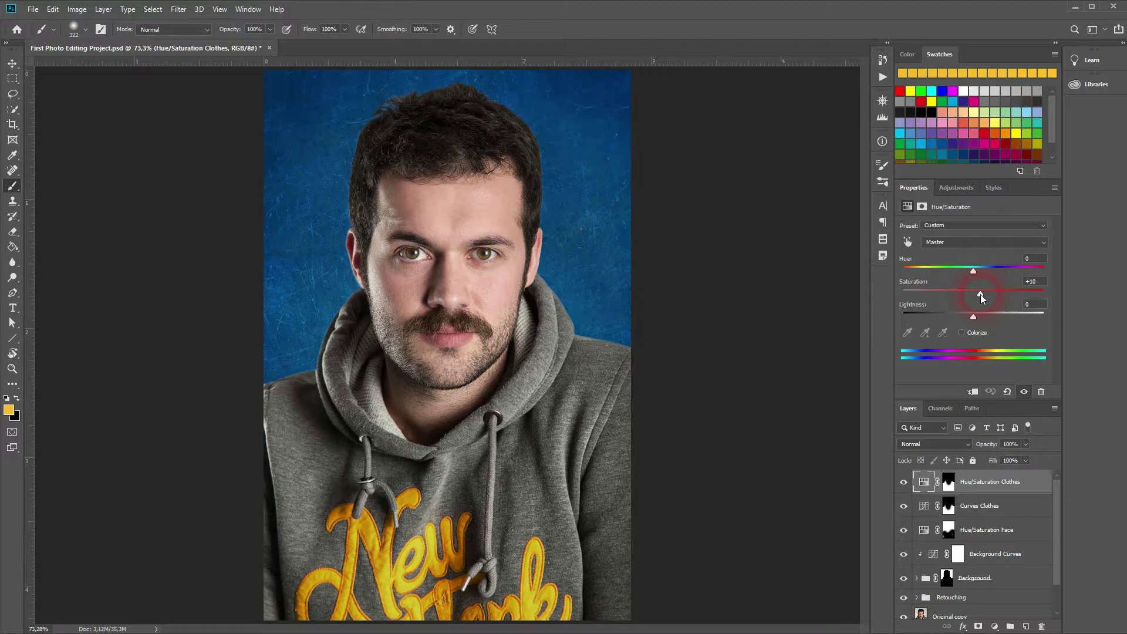
{"action": "left_click_drag", "start_coordinate": [975, 319], "coordinate": [971, 319]}
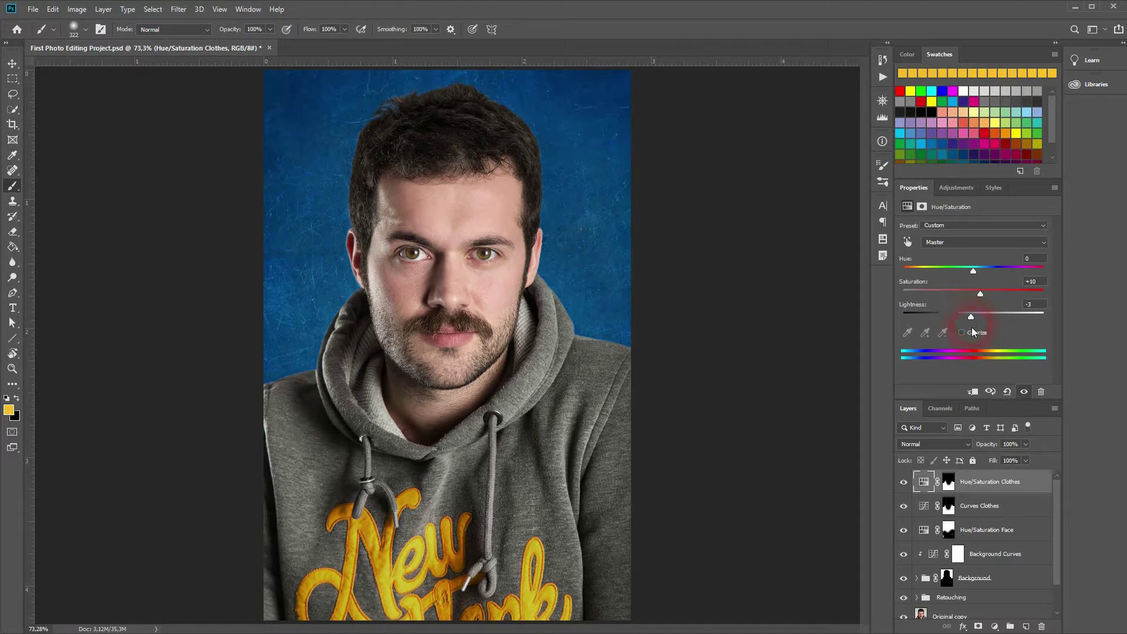
Compare the portrait with the Hue/Saturation Clothes layer hidden and shown
{"action": "left_click", "coordinate": [949, 481]}
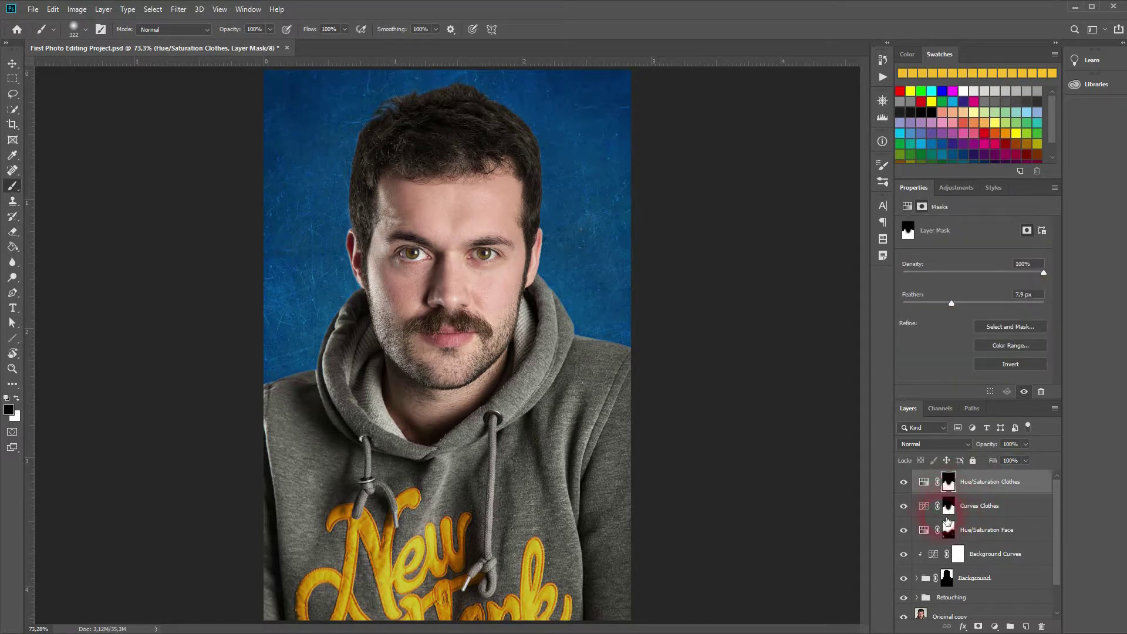
{"action": "left_click", "coordinate": [933, 483]}
{"action": "left_click", "coordinate": [904, 483]}
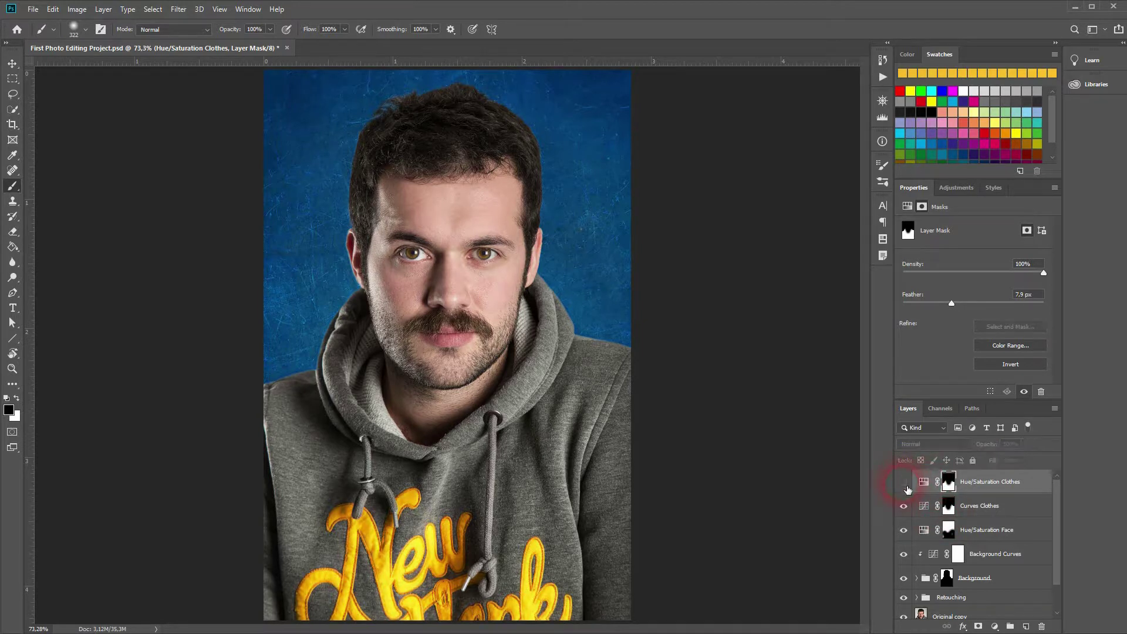
{"action": "left_click", "coordinate": [906, 485]}
{"action": "left_click", "coordinate": [906, 486]}
{"action": "left_click", "coordinate": [906, 486]}
{"action": "left_click", "coordinate": [933, 492]}
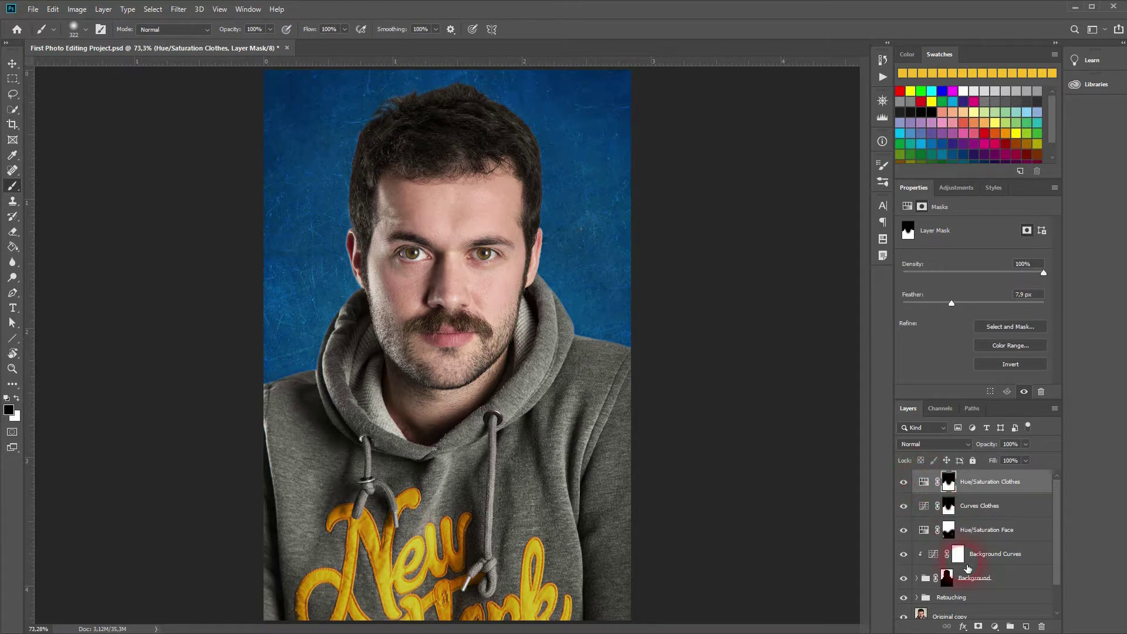
Add a Color Balance adjustment layer with the tone on Midtones and replace its mask with a copy of the Background group's mask
{"action": "left_click", "coordinate": [994, 627]}
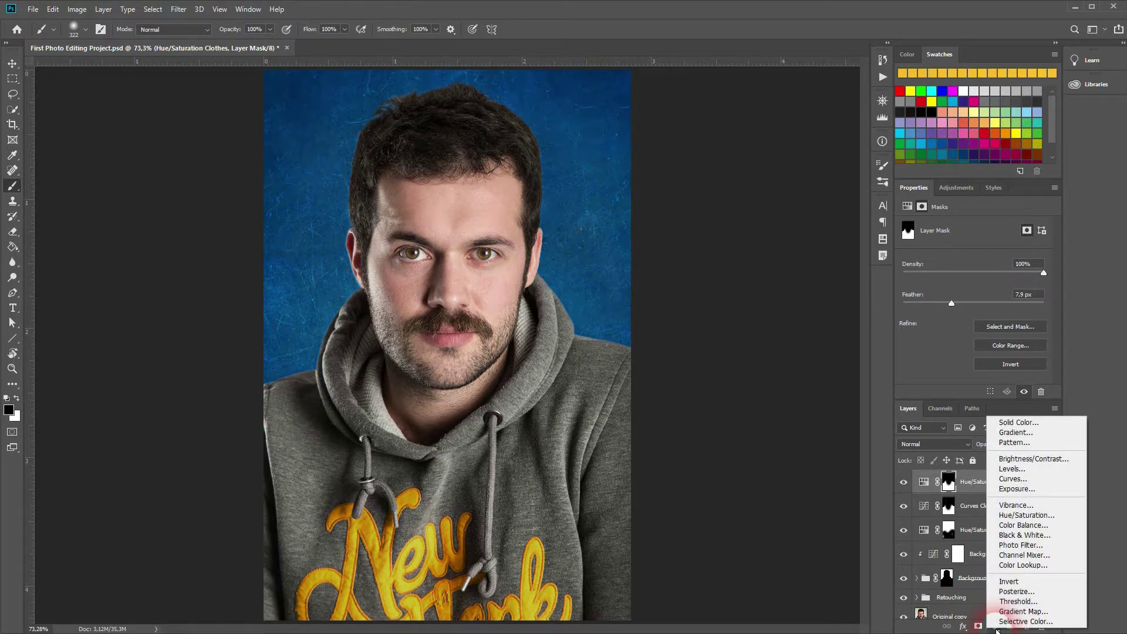
{"action": "left_click", "coordinate": [1035, 528]}
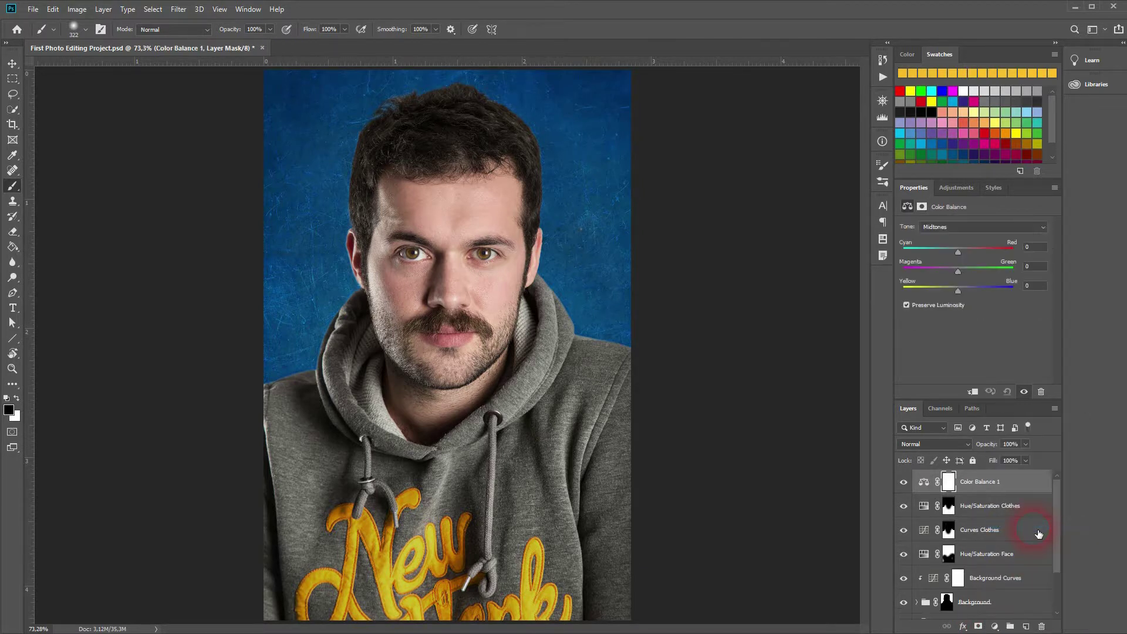
{"action": "left_click", "coordinate": [1012, 228]}
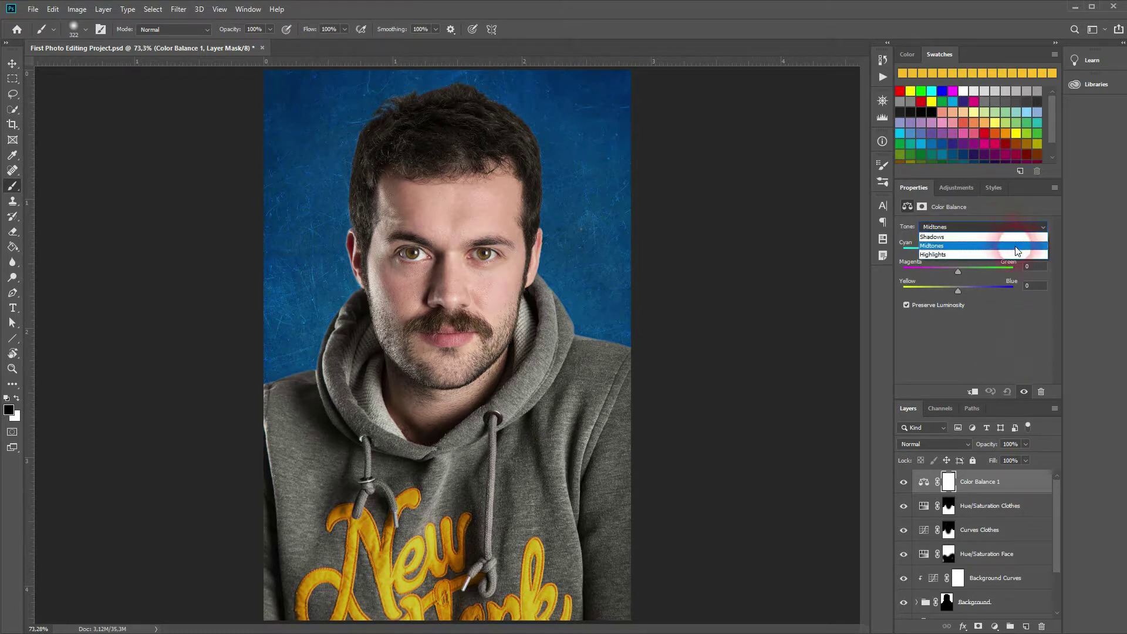
{"action": "left_click", "coordinate": [1017, 247]}
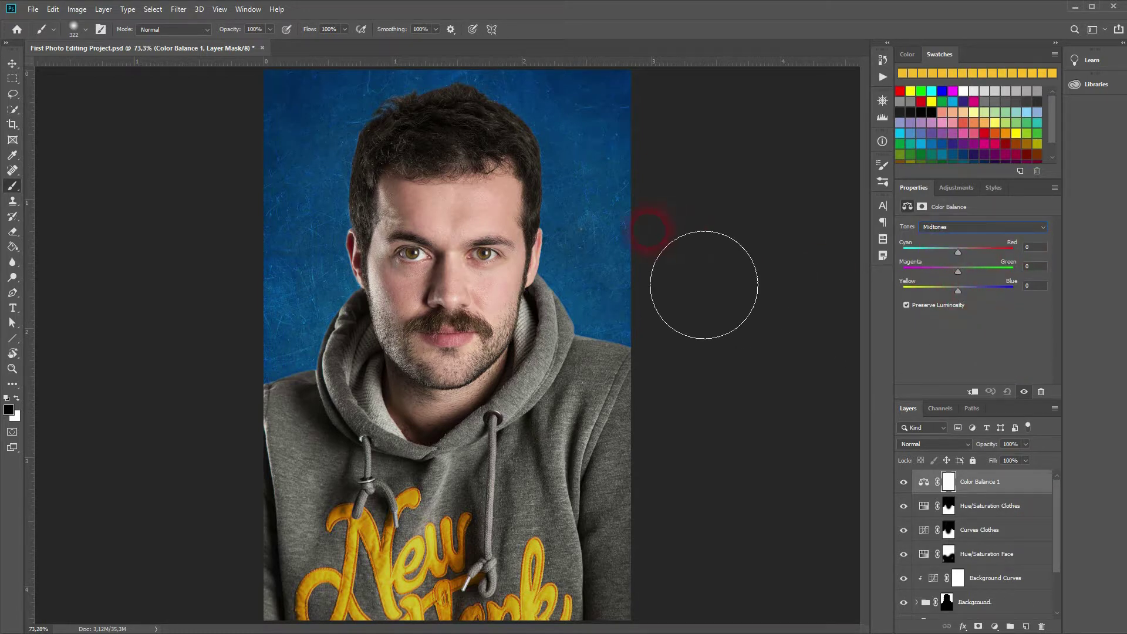
{"action": "left_click_drag", "start_coordinate": [950, 605], "coordinate": [953, 485]}
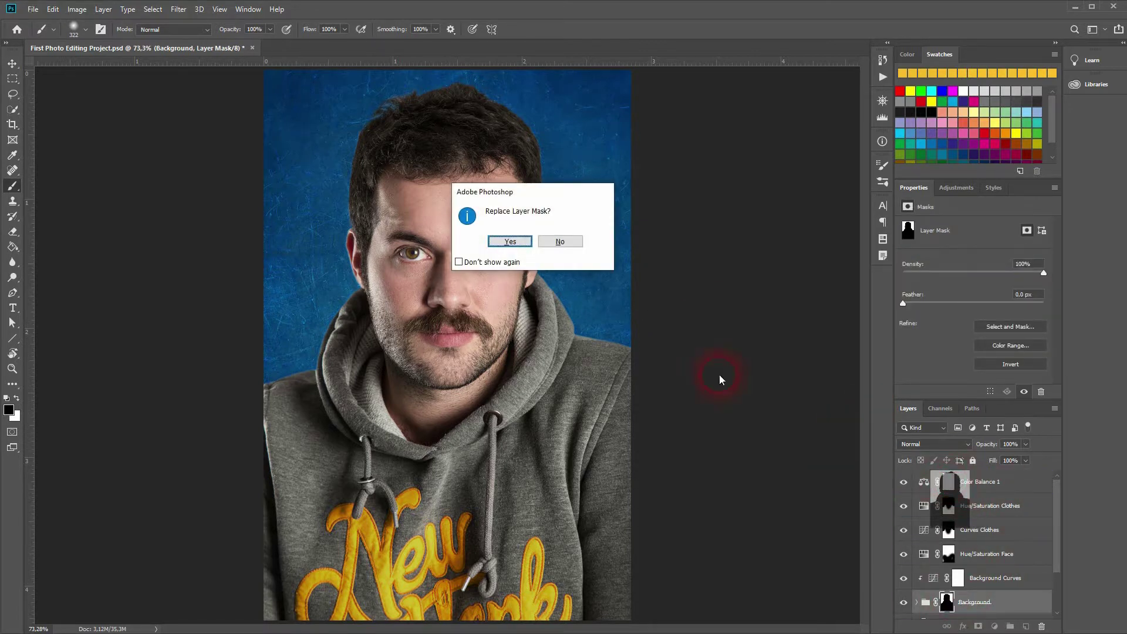
{"action": "left_click", "coordinate": [502, 241]}
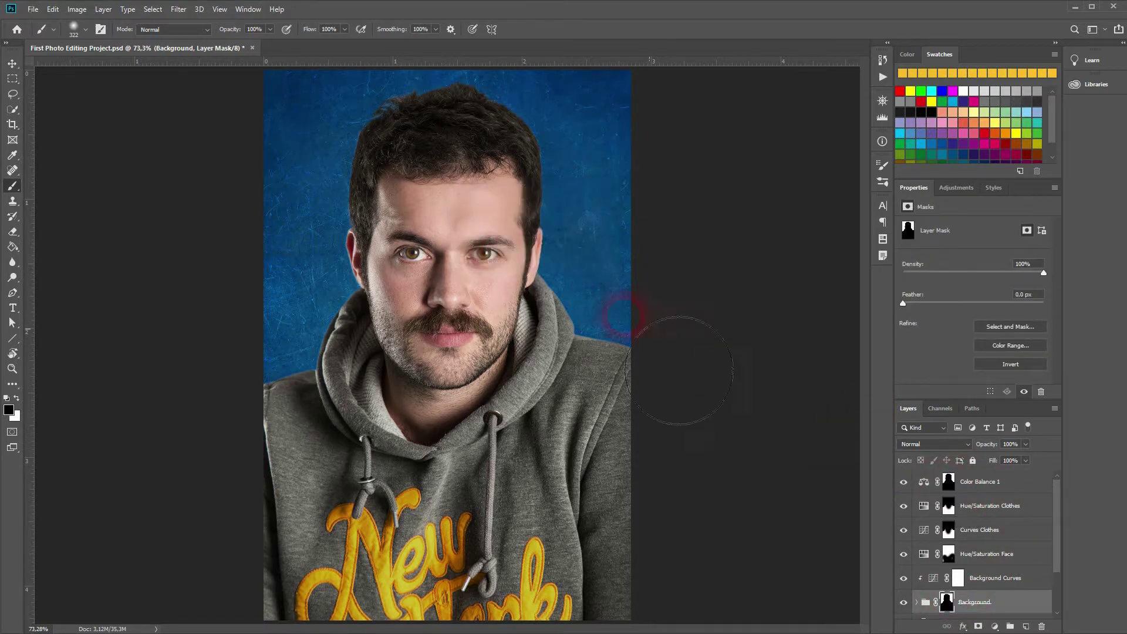
Inspect the Color Balance 1 layer mask on its own and return to the normal portrait view
{"action": "left_click", "coordinate": [952, 484]}
{"action": "left_click", "coordinate": [952, 485], "text": "alt"}
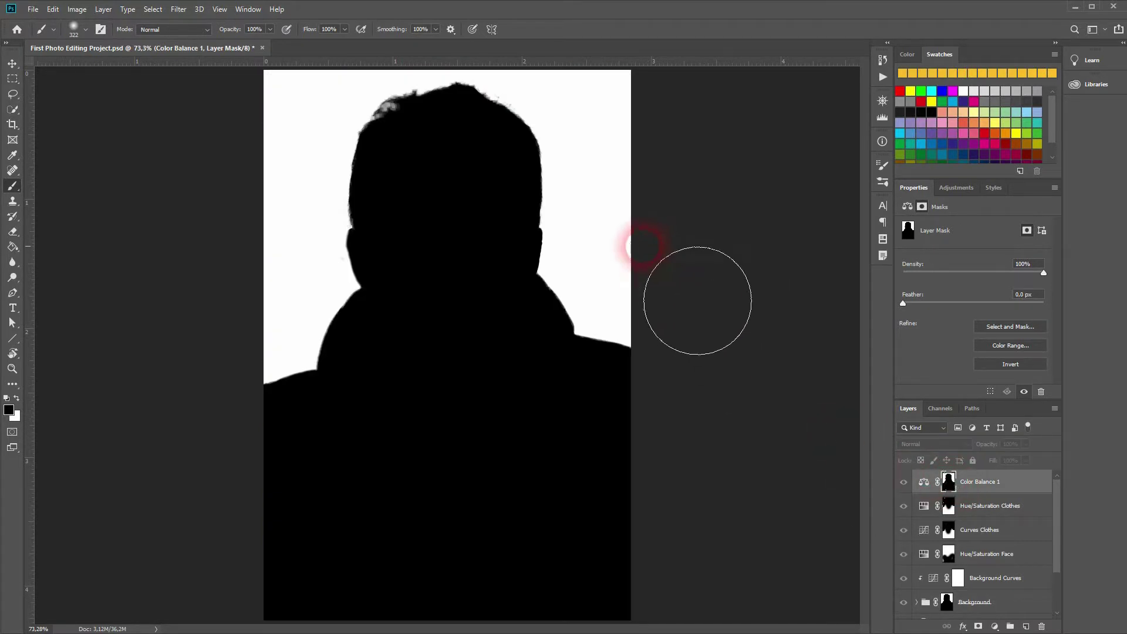
{"action": "left_click", "coordinate": [948, 483], "text": "alt"}
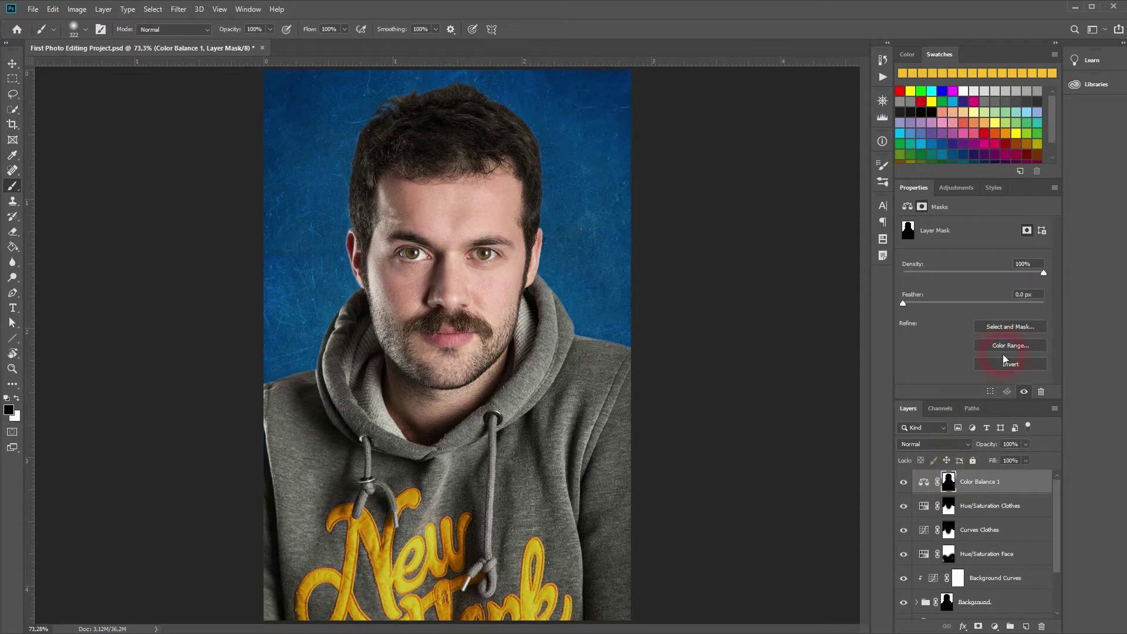
Set Color Balance 1 Midtones to Cyan-Red +16, Magenta-Green -21, Yellow-Blue -16, and Shadows to +22, +14, -24
{"action": "left_click", "coordinate": [925, 482]}
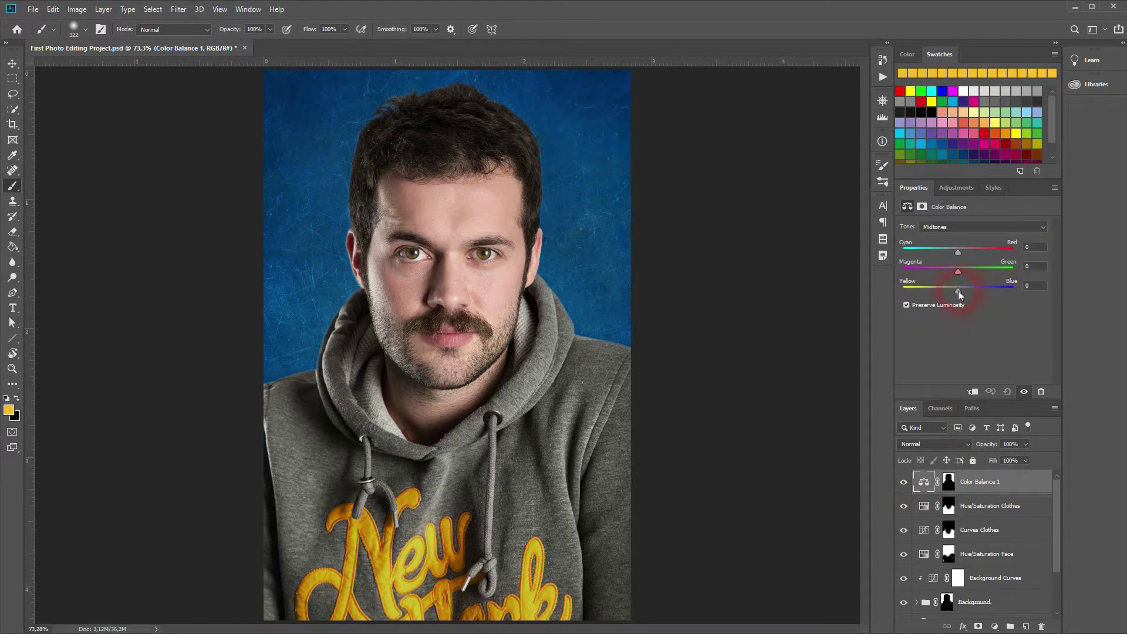
{"action": "left_click_drag", "start_coordinate": [950, 290], "coordinate": [964, 255]}
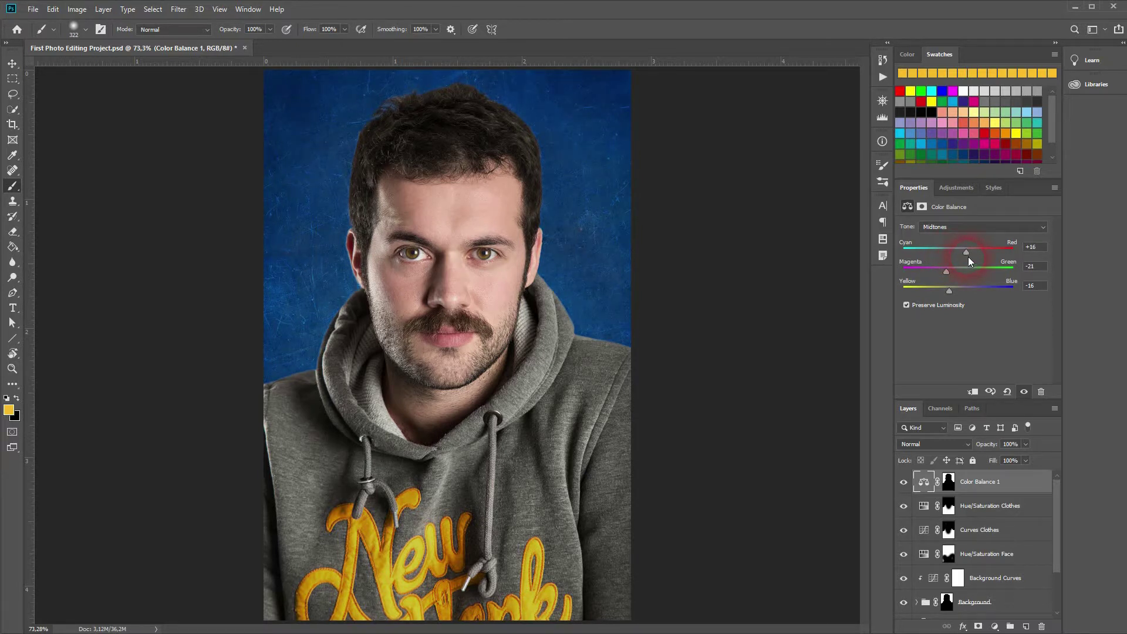
{"action": "left_click", "coordinate": [964, 226]}
{"action": "left_click", "coordinate": [966, 236]}
{"action": "mouse_move", "coordinate": [957, 253]}
{"action": "left_mouse_down"}
{"action": "mouse_move", "coordinate": [974, 249]}
{"action": "mouse_move", "coordinate": [965, 251]}
{"action": "left_mouse_up"}
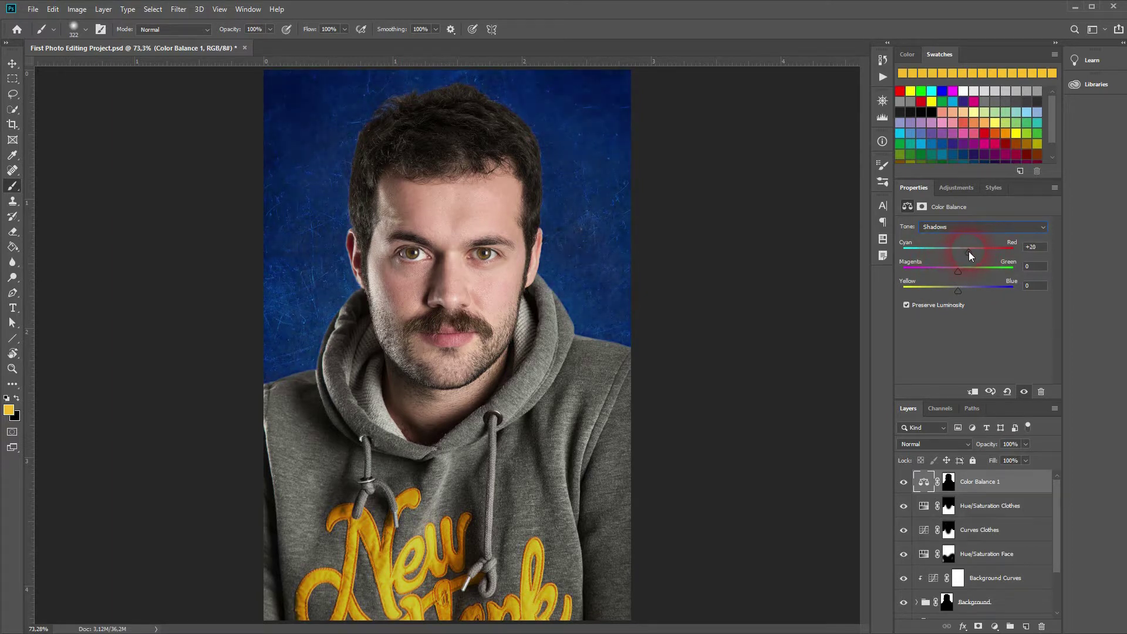
{"action": "mouse_move", "coordinate": [953, 291]}
{"action": "left_mouse_down"}
{"action": "mouse_move", "coordinate": [958, 273]}
{"action": "mouse_move", "coordinate": [946, 273]}
{"action": "mouse_move", "coordinate": [964, 273]}
{"action": "left_mouse_up"}
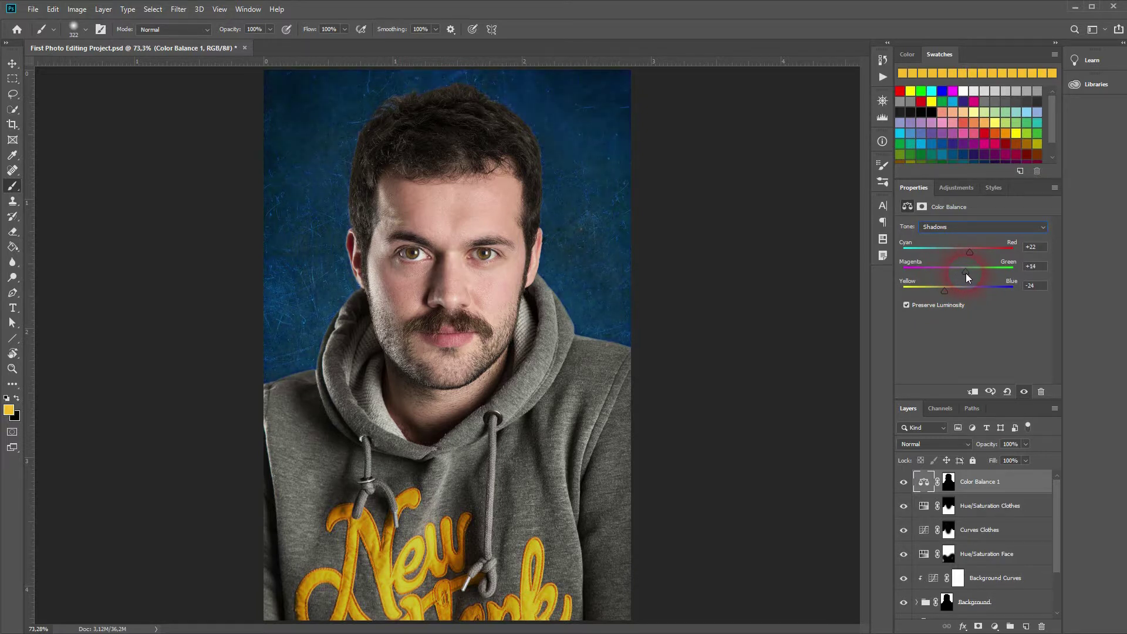
Add a Hue/Saturation adjustment layer above the Color Balance layer
{"action": "left_click", "coordinate": [1005, 482]}
{"action": "left_click", "coordinate": [996, 626]}
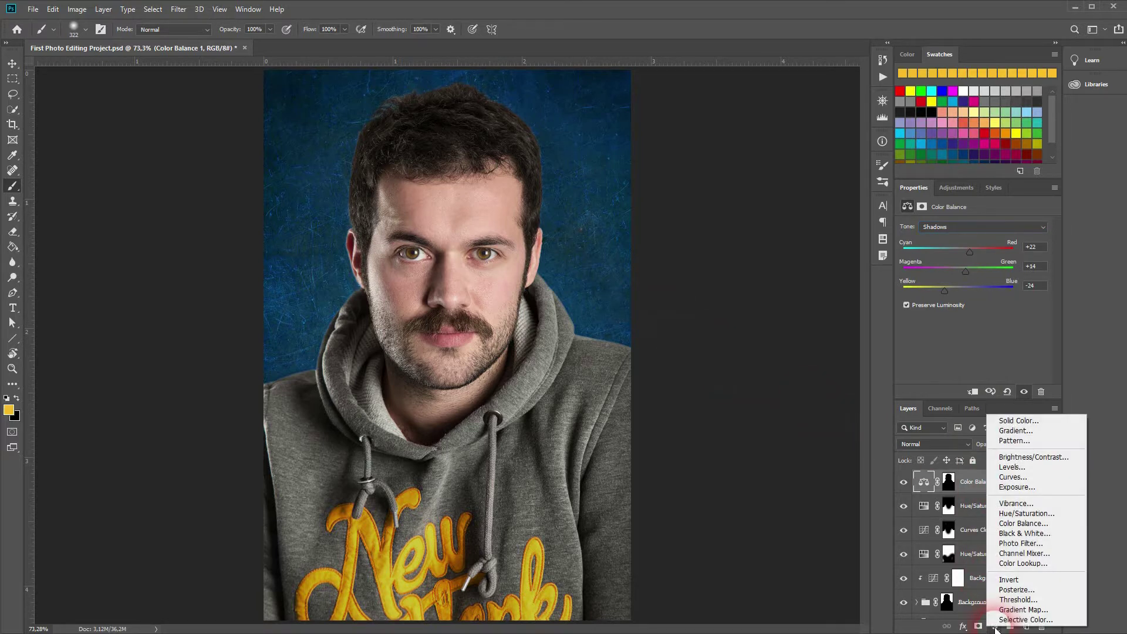
{"action": "left_click", "coordinate": [1025, 513]}
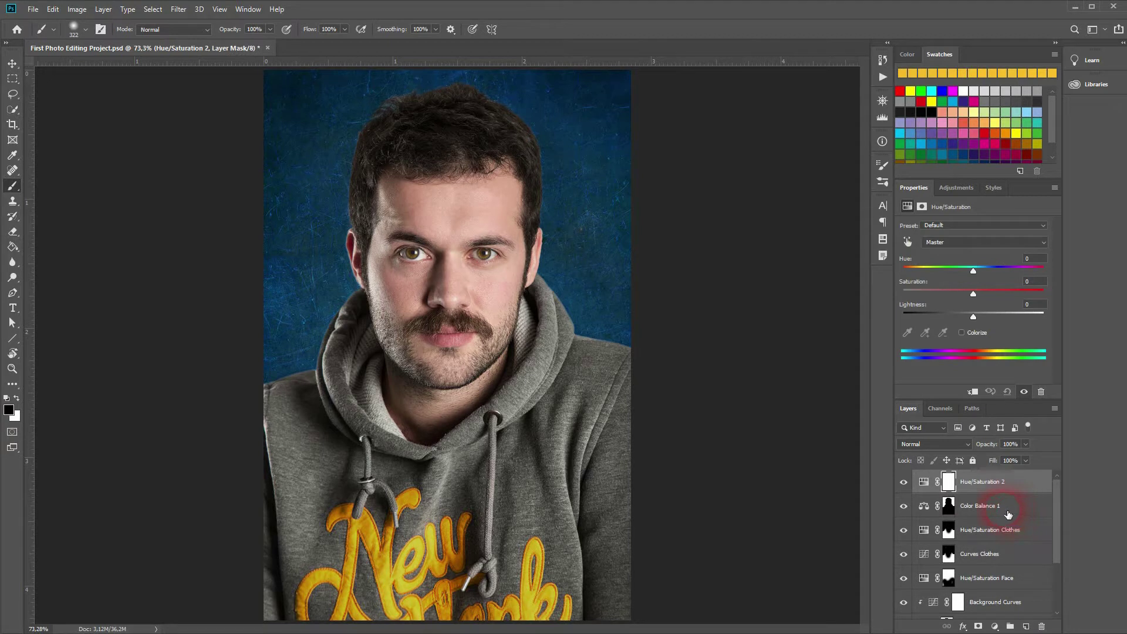
Rename the Color Balance 1 layer to Color Balance Background
{"action": "left_click", "coordinate": [1003, 514]}
{"action": "double_click", "coordinate": [1003, 514]}
{"action": "key", "text": "End"}
{"action": "key", "text": "BackSpace"}
{"action": "type", "text": "Ba"}
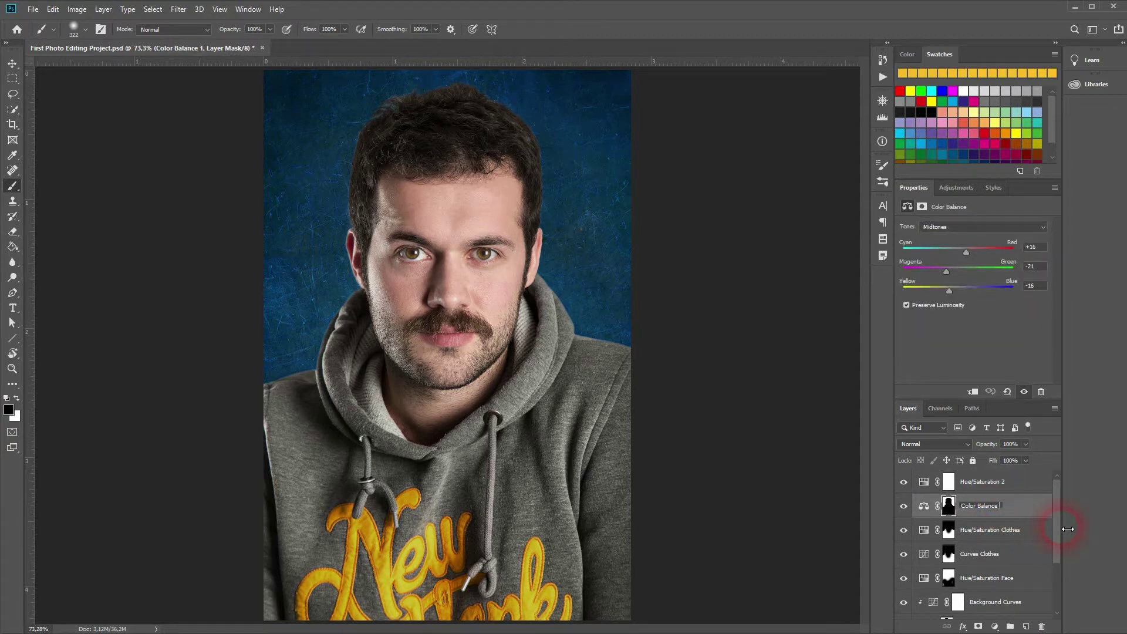
{"action": "type", "text": "ckground"}
{"action": "key", "text": "Return"}
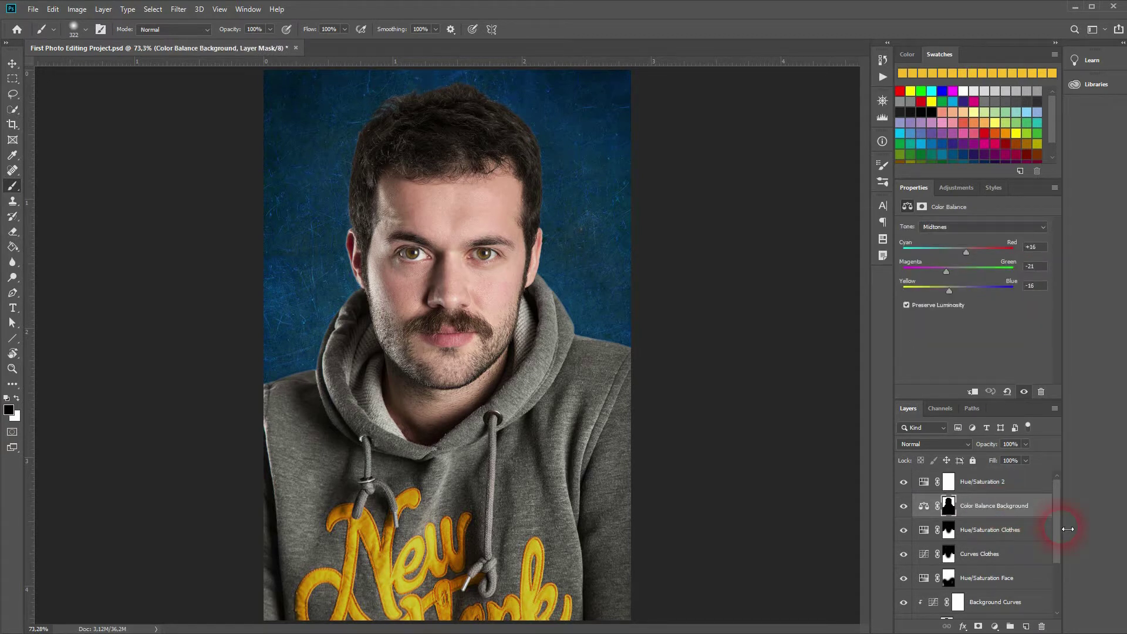
Rename the new Hue/Saturation layer to Hue/Saturation Background and replace its mask with a copy of the Color Balance Background mask
{"action": "double_click", "coordinate": [999, 483]}
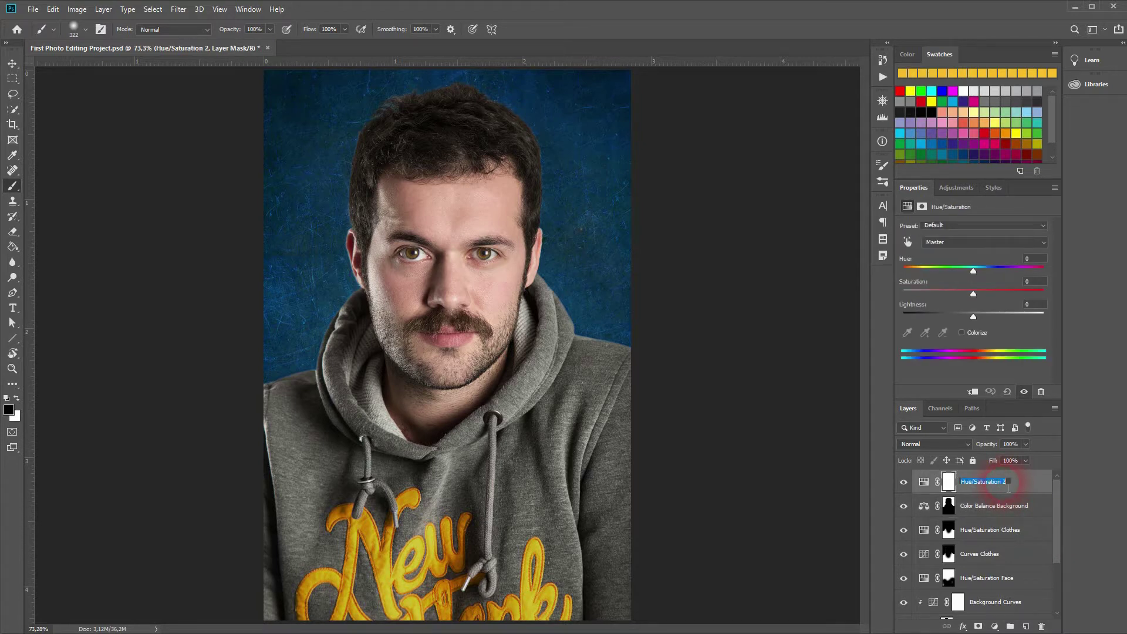
{"action": "key", "text": "End"}
{"action": "key", "text": "BackSpace"}
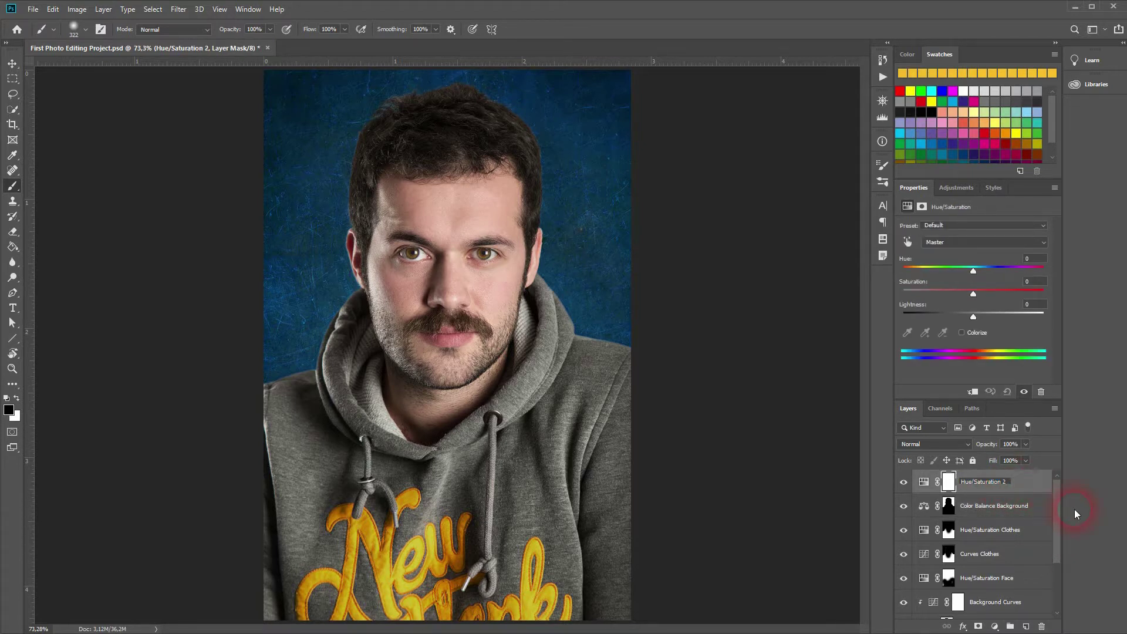
{"action": "type", "text": "Background"}
{"action": "key", "text": "Return"}
{"action": "left_click_drag", "start_coordinate": [948, 506], "coordinate": [952, 488]}
{"action": "left_click", "coordinate": [524, 243]}
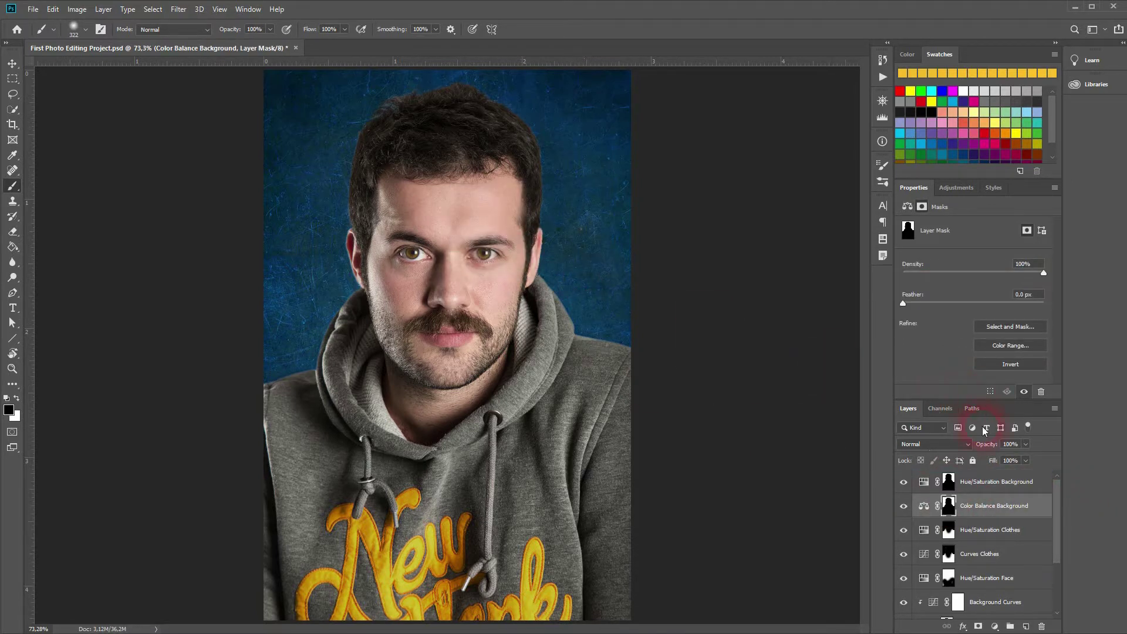
Set the Master saturation of Hue/Saturation Background to -41 and its lightness to -10
{"action": "left_click", "coordinate": [985, 482]}
{"action": "left_click_drag", "start_coordinate": [974, 294], "coordinate": [967, 317]}
Compare the portrait's background with and without the Hue/Saturation Background adjustment and review the whole image and layer stack
{"action": "left_click", "coordinate": [990, 391]}
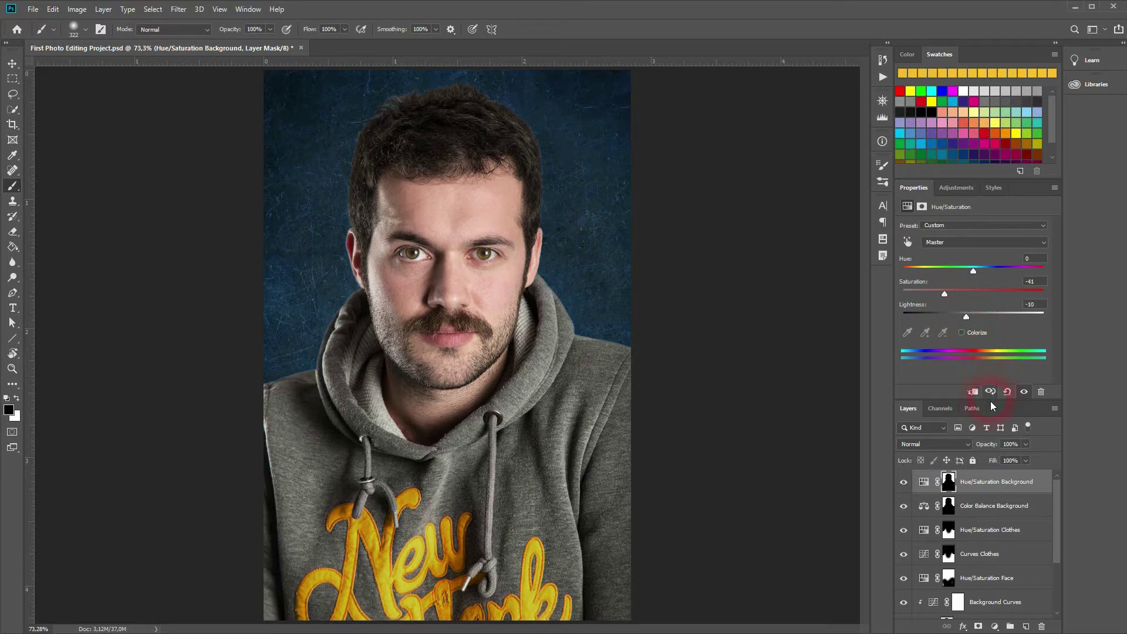
{"action": "left_click", "coordinate": [905, 483]}
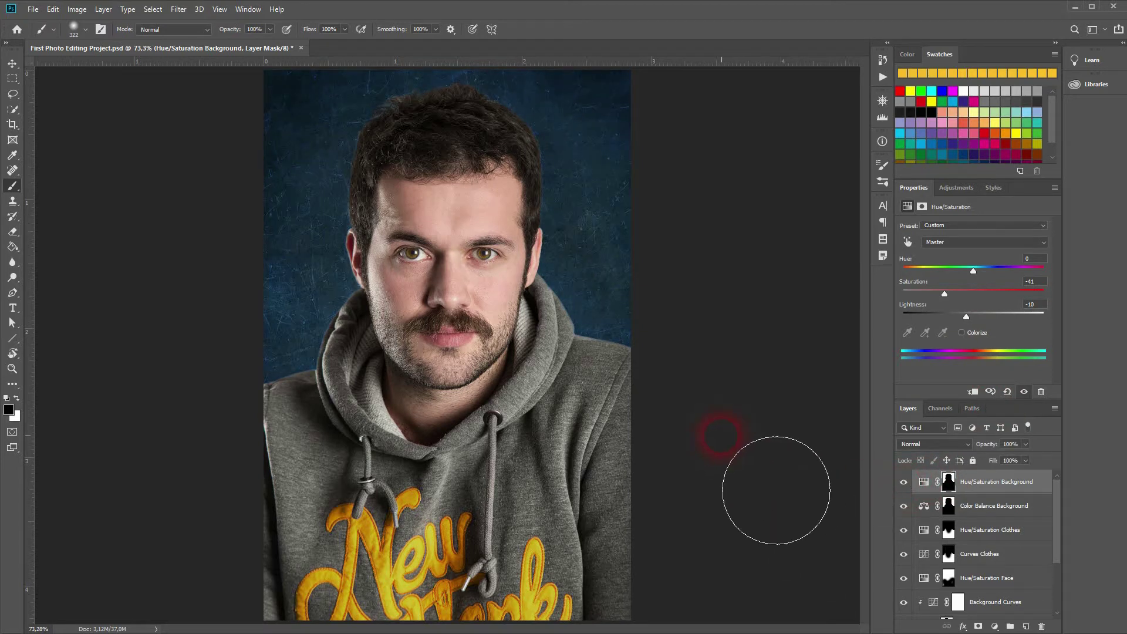
{"action": "scroll", "coordinate": [721, 436], "scroll_direction": "down", "scroll_amount": 2}
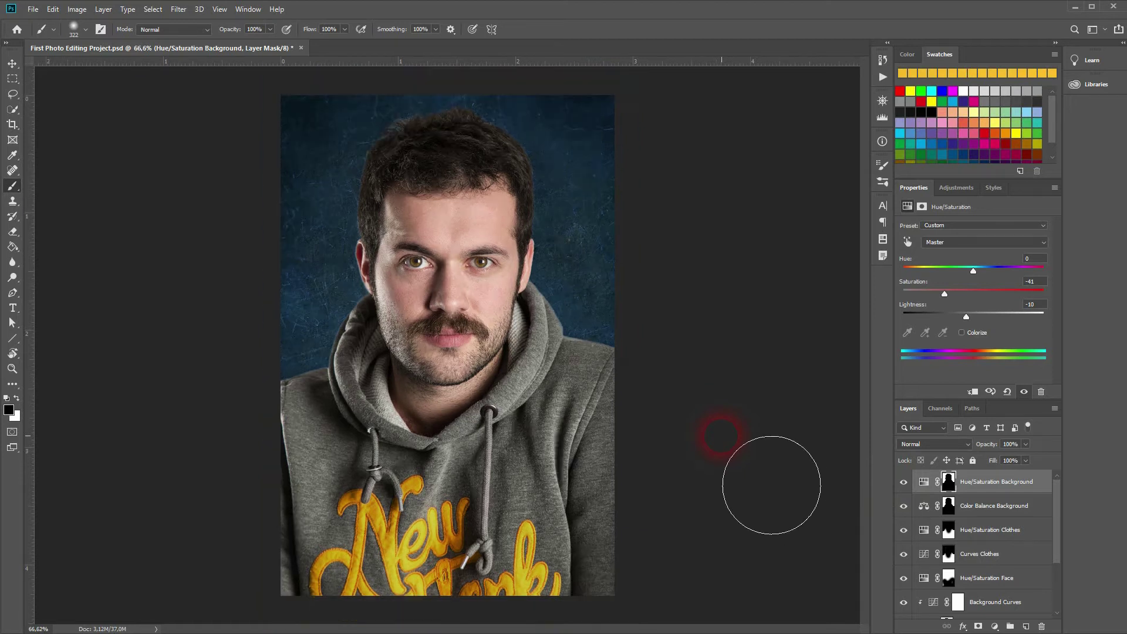
{"action": "scroll", "coordinate": [722, 436], "scroll_direction": "up", "scroll_amount": 1}
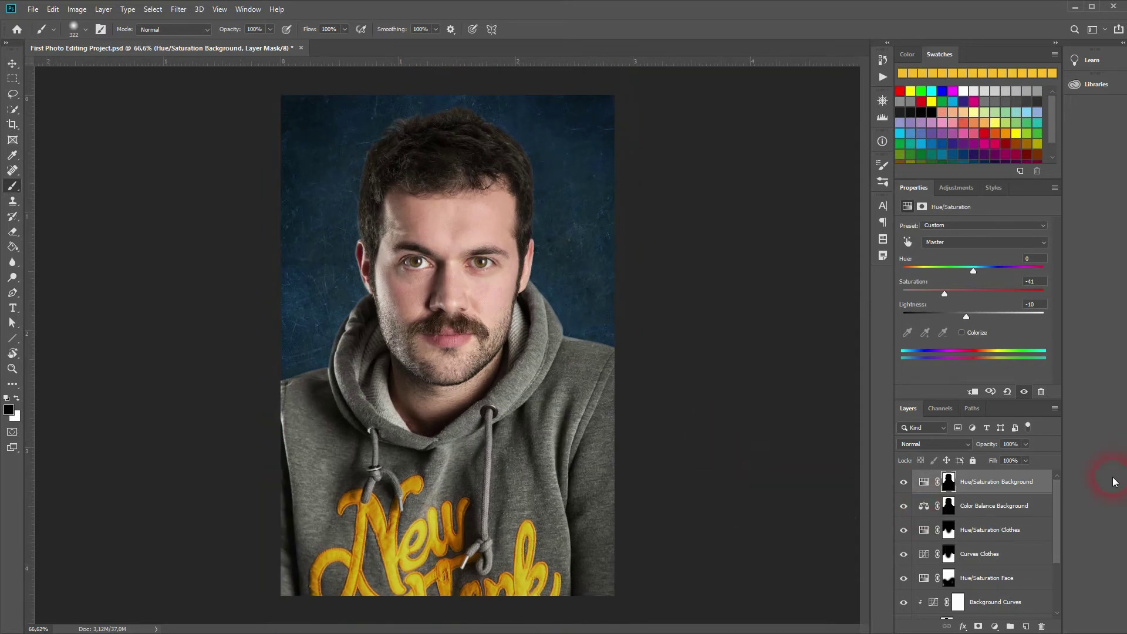
{"action": "scroll", "coordinate": [986, 579], "scroll_direction": "down", "scroll_amount": 3}
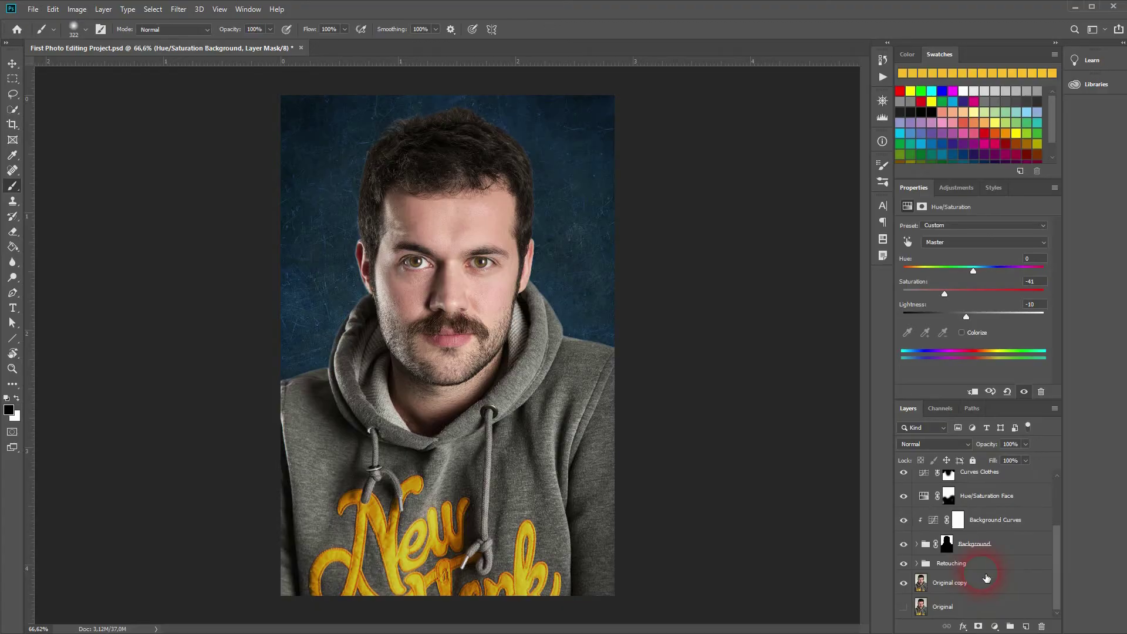